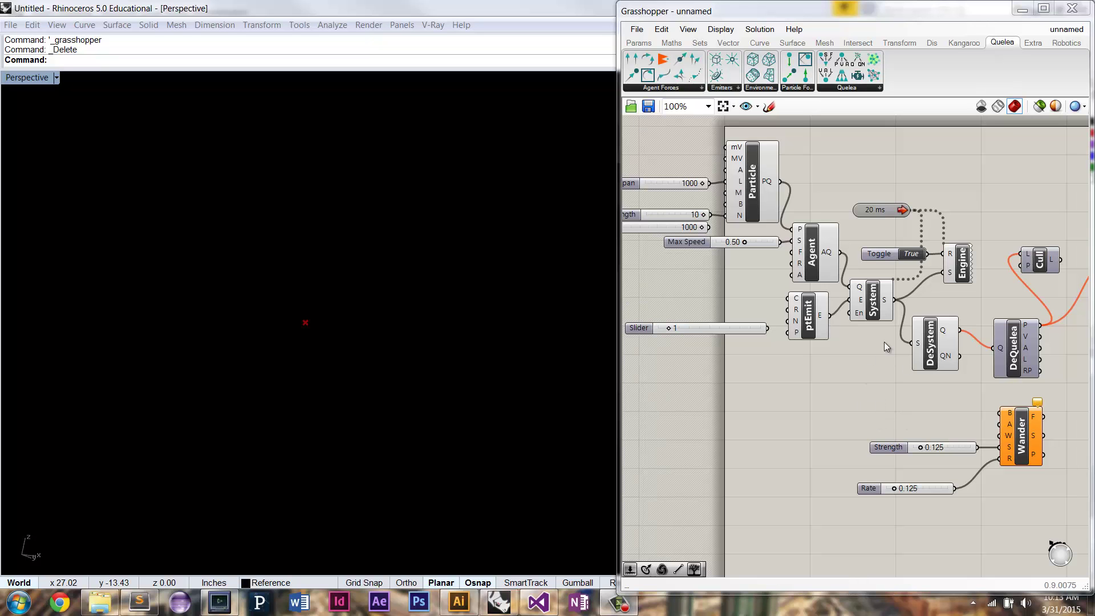
Start the particle simulation by setting the Engine's reset toggle to False, and watch the quelea trails from the emitter
right_drag(859, 344, 826, 363)
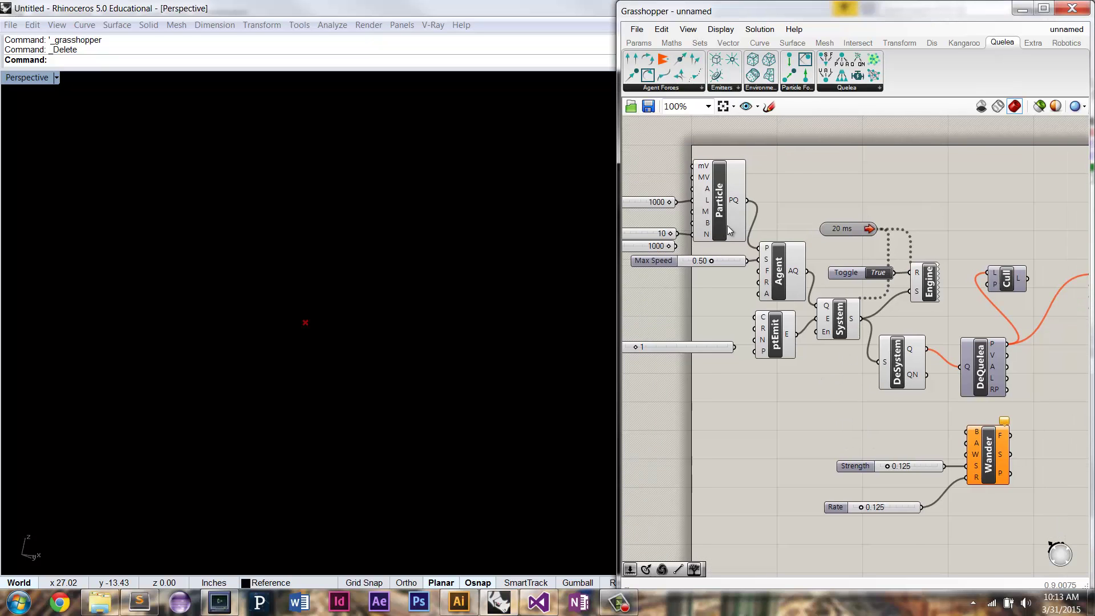
double_click(877, 274)
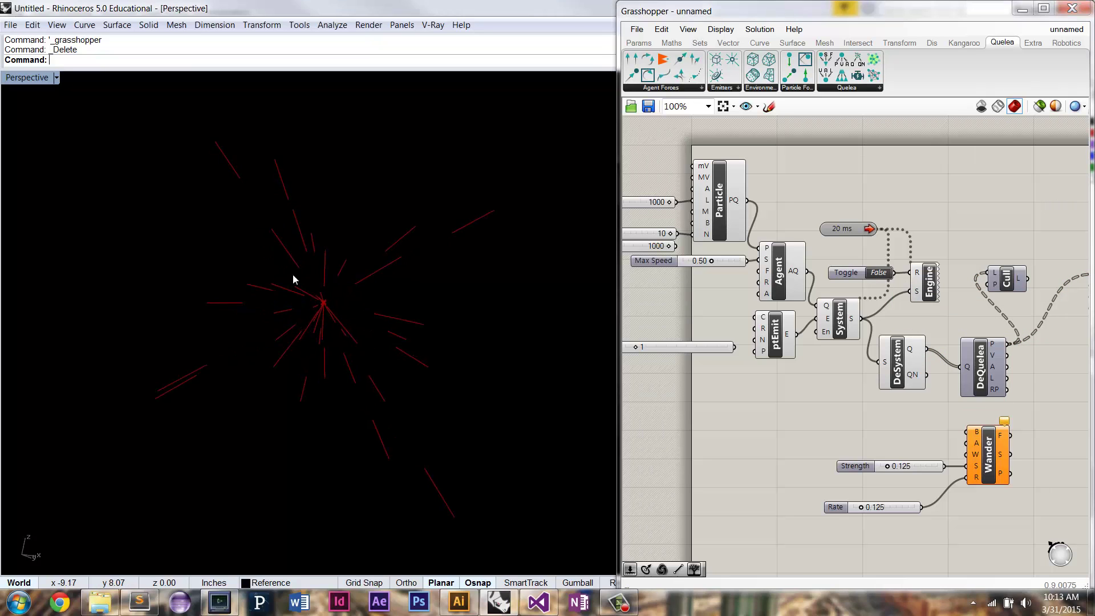
right_drag(722, 260, 770, 261)
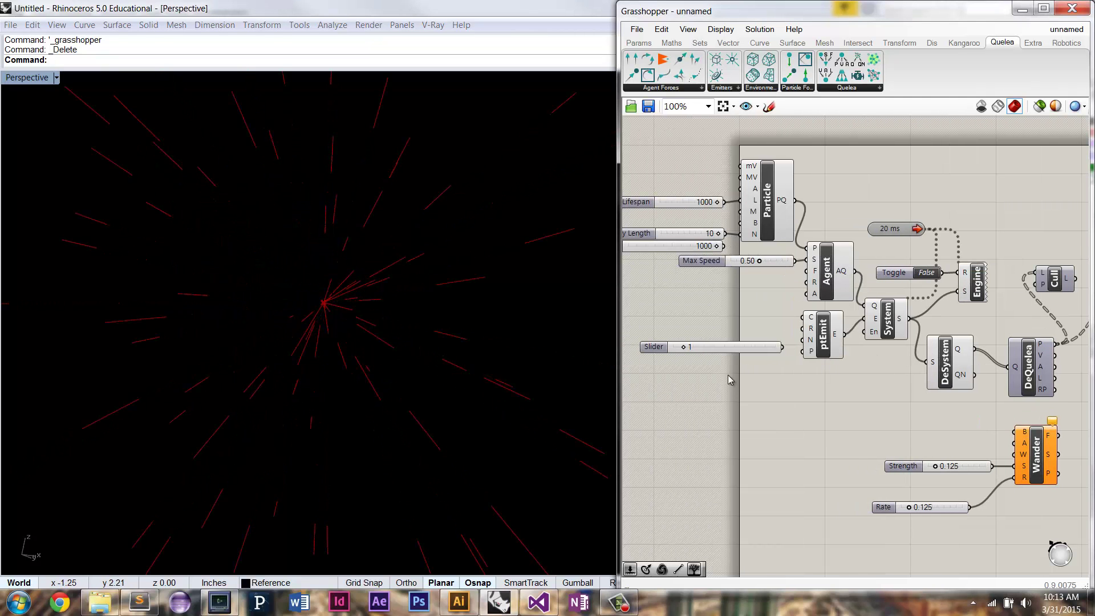
right_drag(350, 276, 391, 371)
scroll(367, 292, down, 3)
right_drag(867, 394, 765, 377)
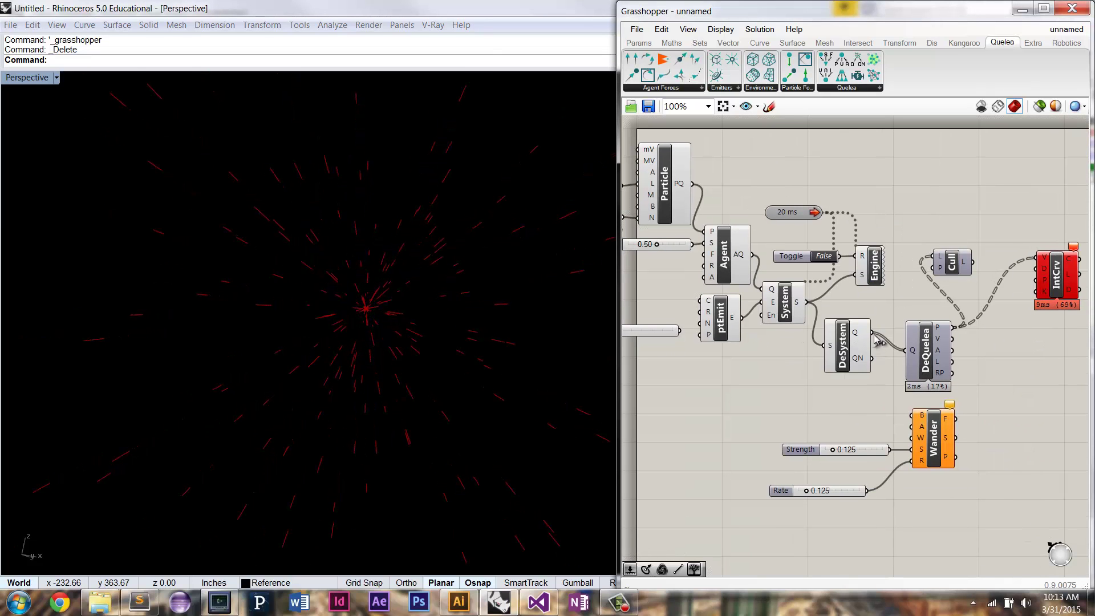
Wire DeSystem's Q output into Wander's A input and restart the simulation with the reset toggle
mouse_move(873, 332)
mouse_down()
mouse_move(899, 435)
mouse_move(911, 427)
mouse_up()
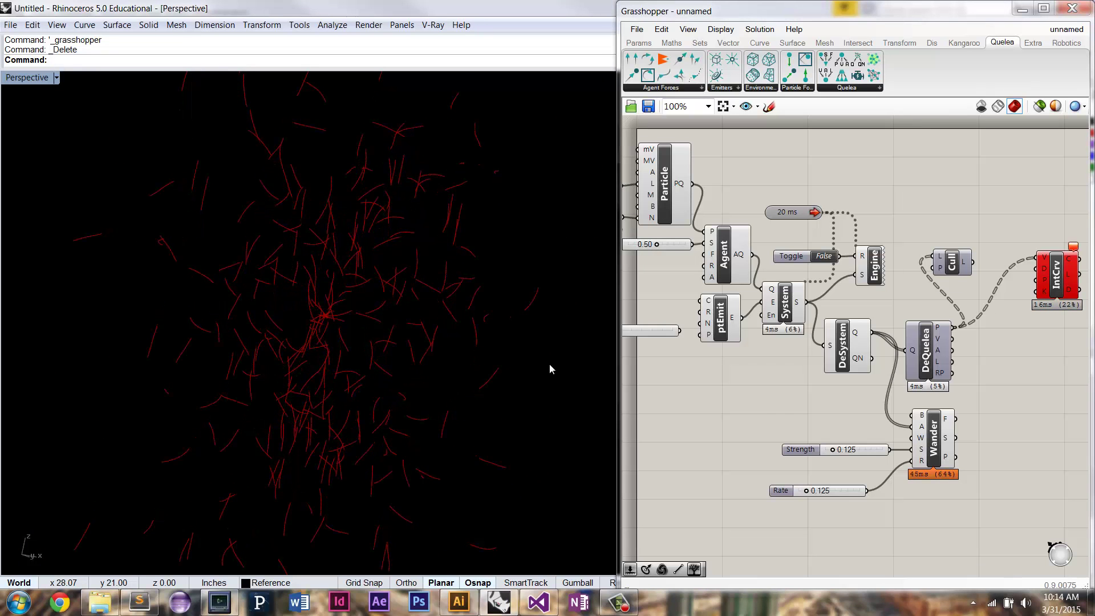
right_drag(647, 281, 701, 287)
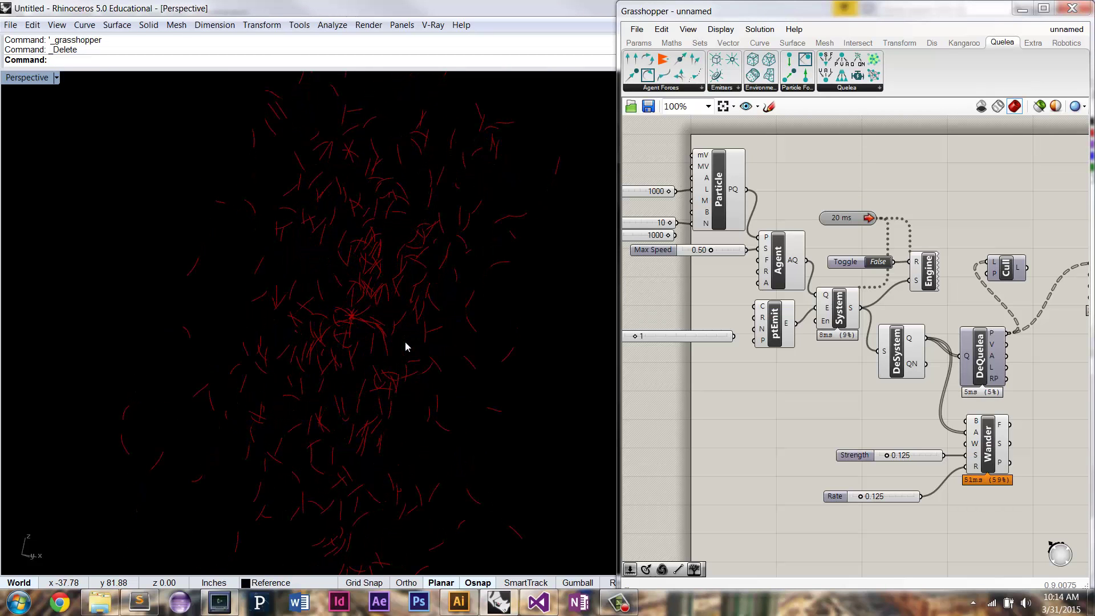
click(878, 261)
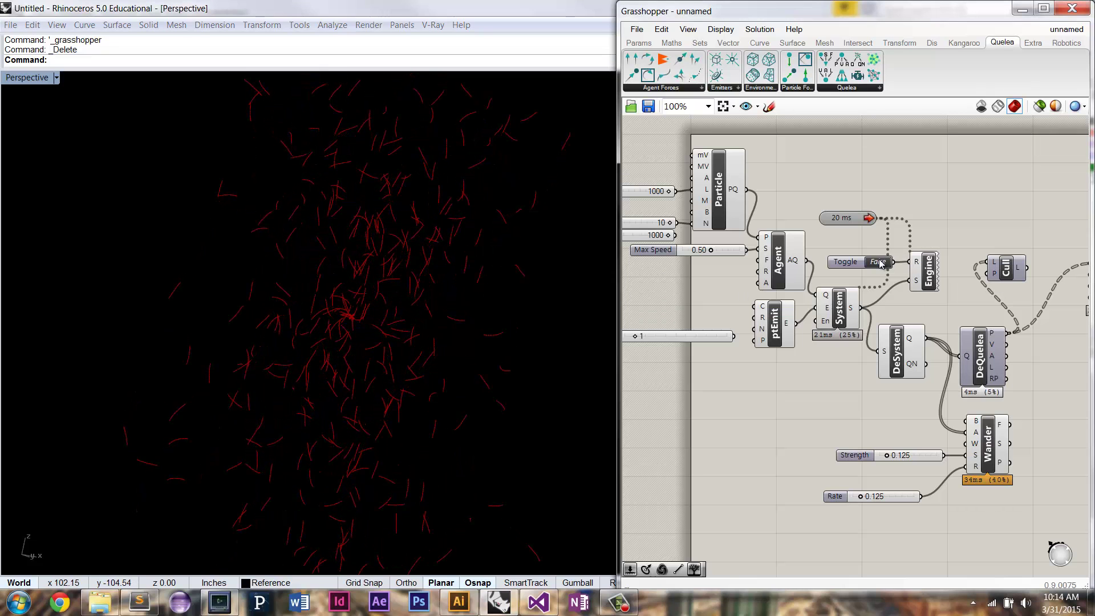
click(878, 262)
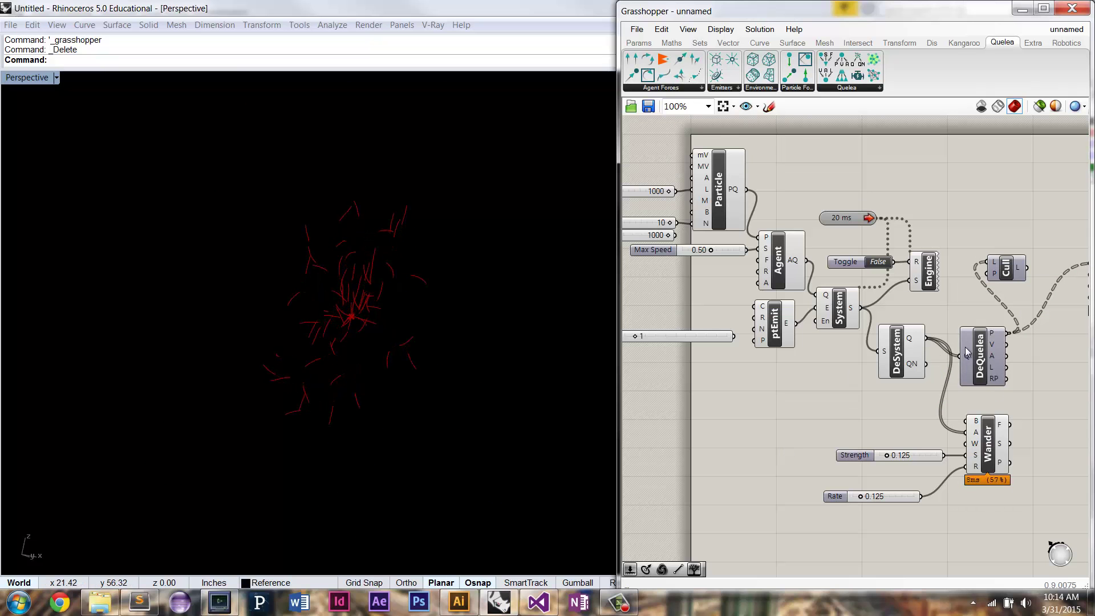
Disconnect Wander's A input from DeSystem's Q output and reconnect it to compare the trails
drag(925, 341, 962, 435)
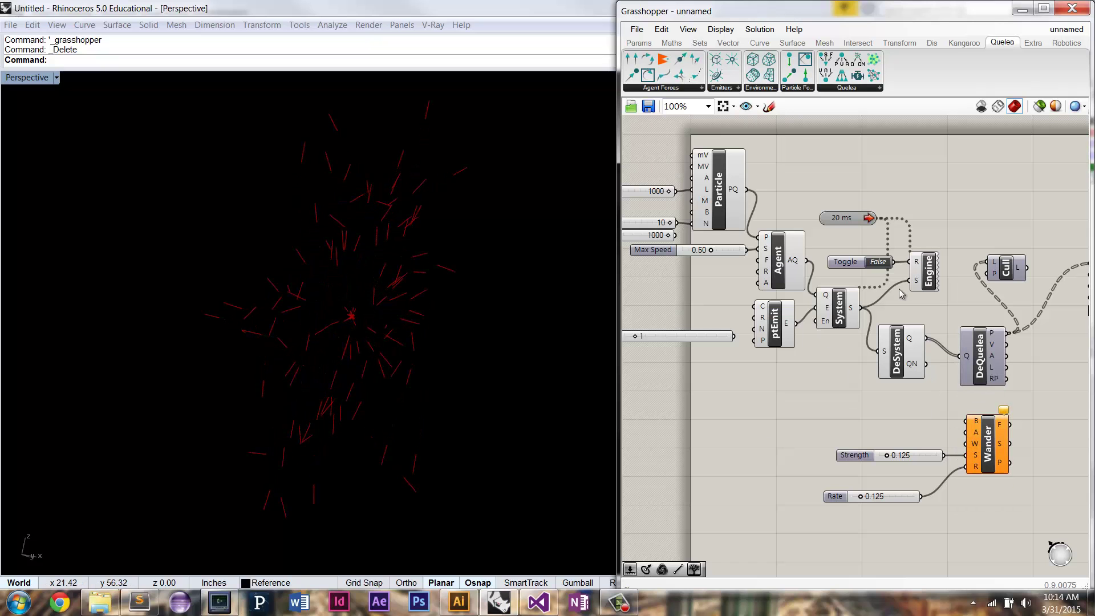
drag(926, 338, 961, 428)
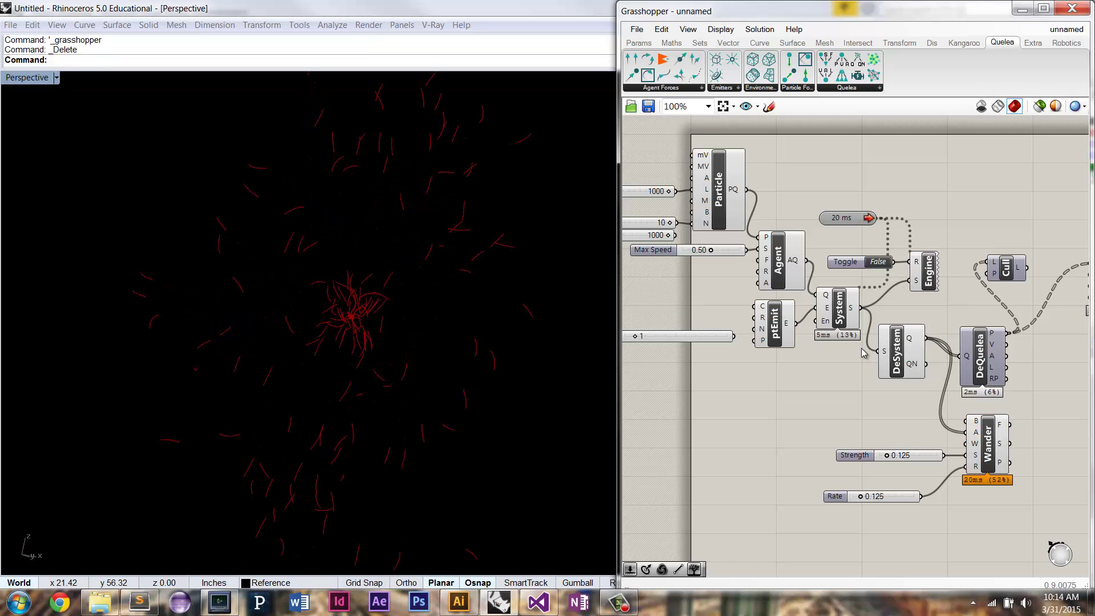
Reset the simulation, wire the value-1 slider into ptEmit's N input, and the spare 1000 slider into Particle's N input
double_click(879, 263)
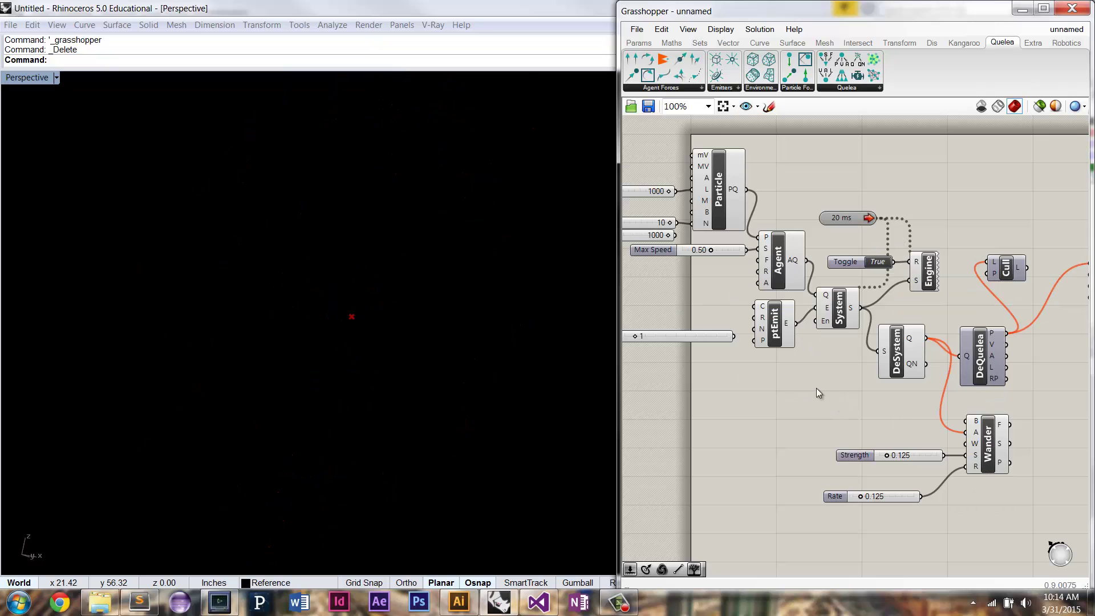
drag(902, 495, 923, 475)
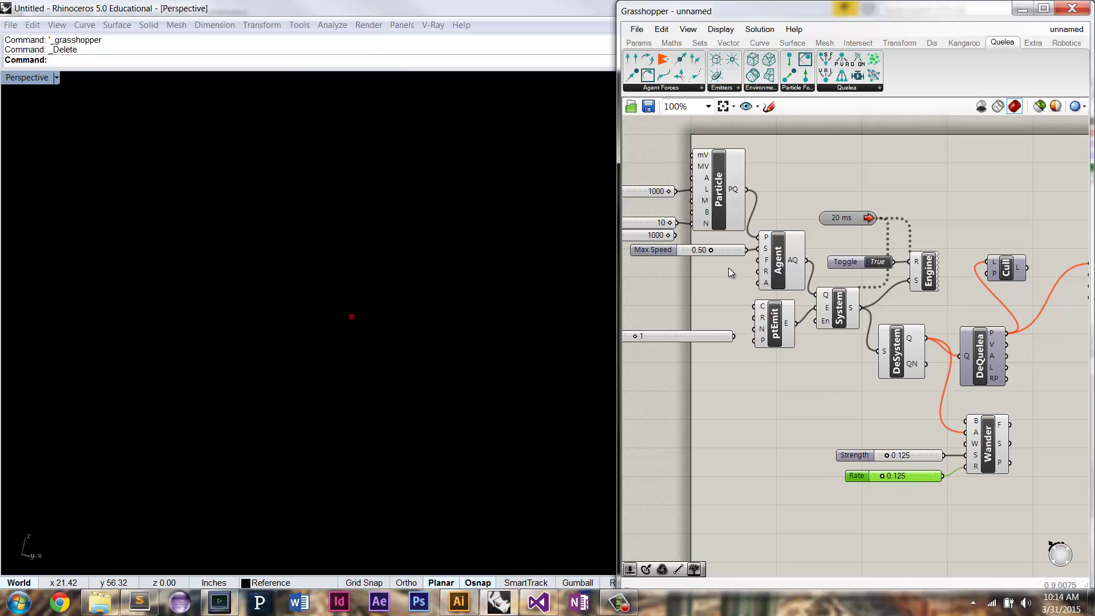
right_drag(727, 269, 768, 283)
drag(779, 345, 789, 337)
drag(733, 243, 734, 240)
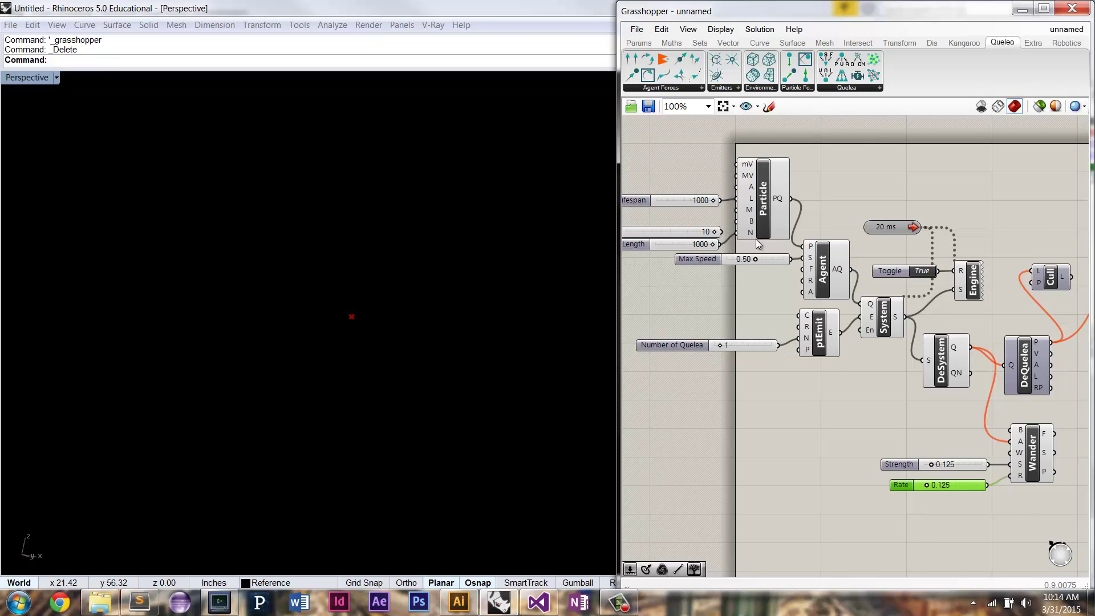
Set the Lifespan slider to -1 and restart the simulation to follow the single wandering quelea
drag(714, 202, 638, 203)
double_click(922, 271)
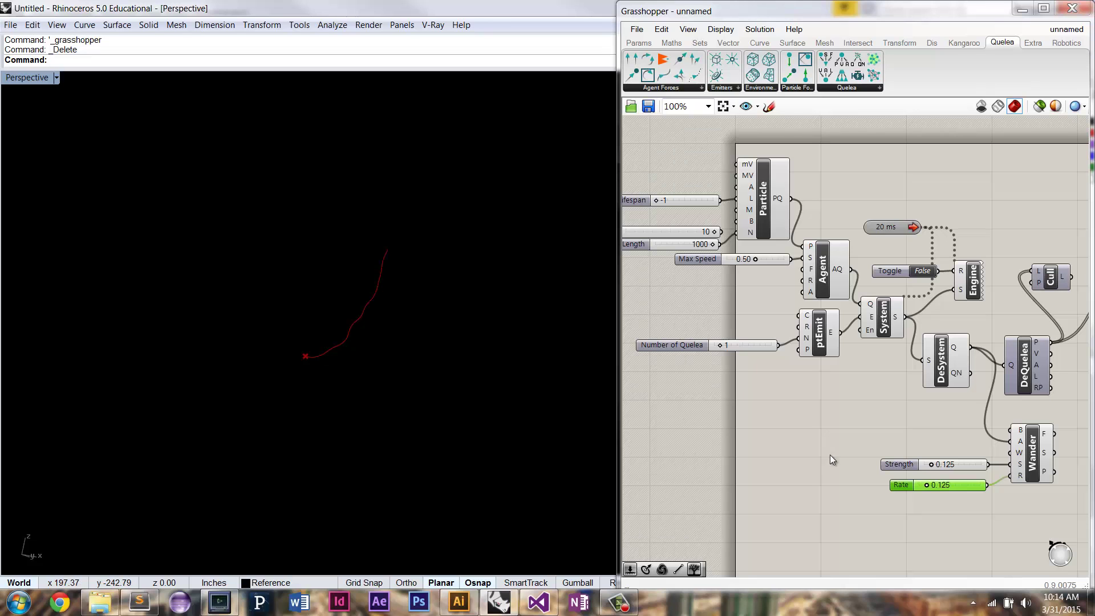
mouse_move(1020, 468)
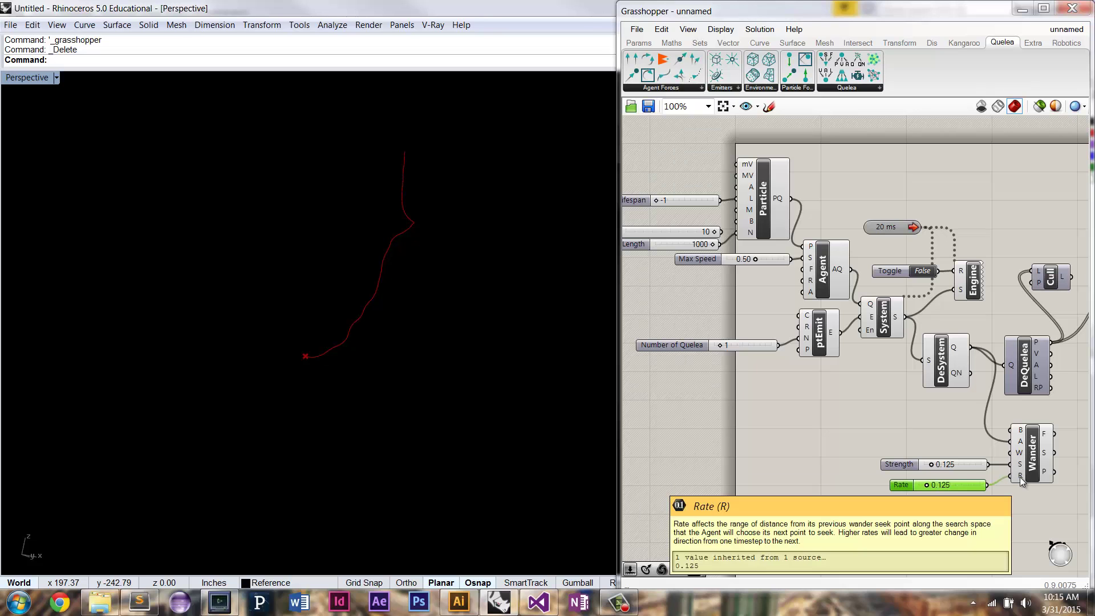
right_drag(464, 344, 508, 367)
scroll(481, 323, down, 4)
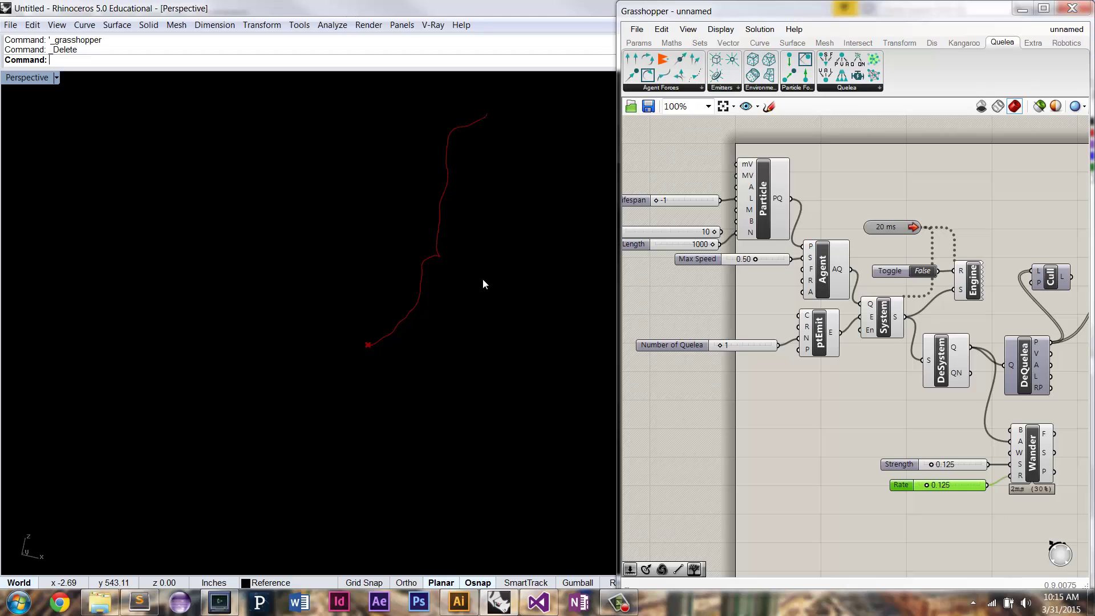
Add a Surface parameter beside Wander and feed it from Wander's S output
right_drag(1071, 457, 986, 443)
double_click(996, 442)
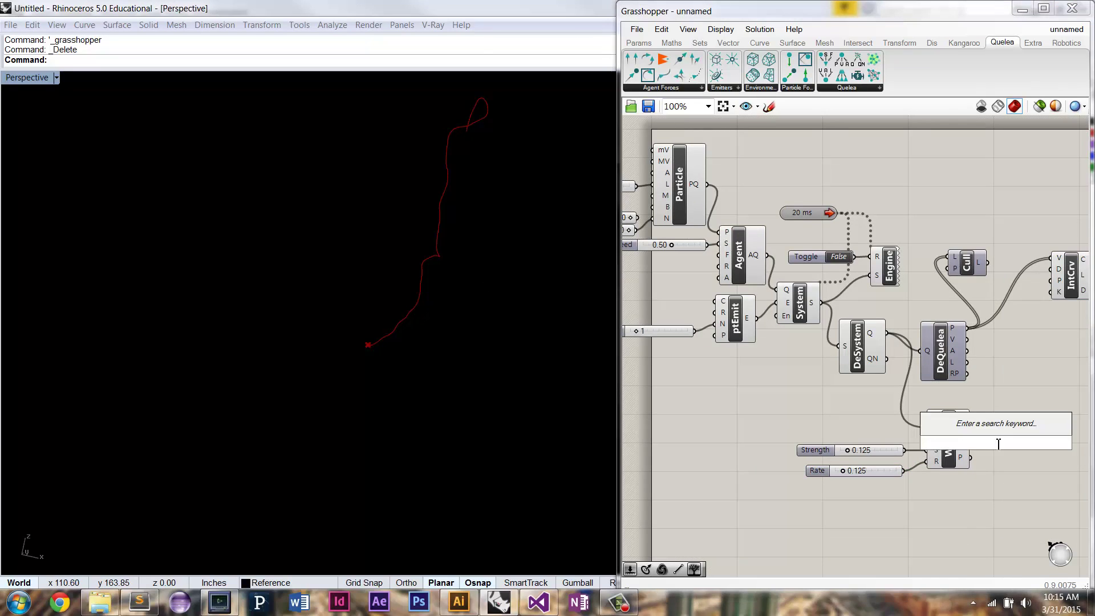
text(sur)
click(982, 430)
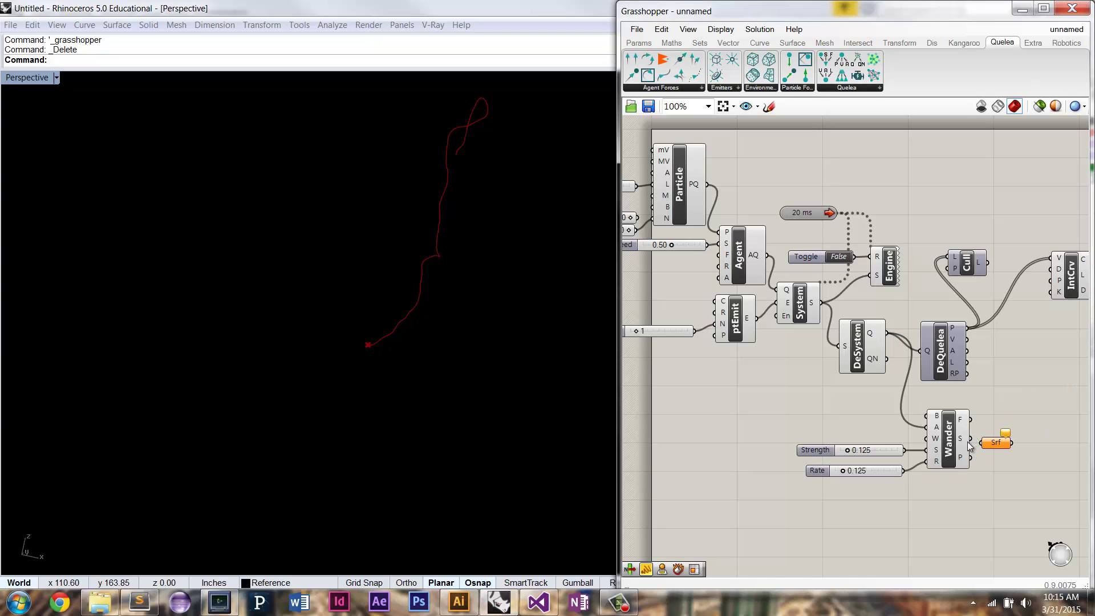
drag(970, 438, 986, 442)
click(999, 444)
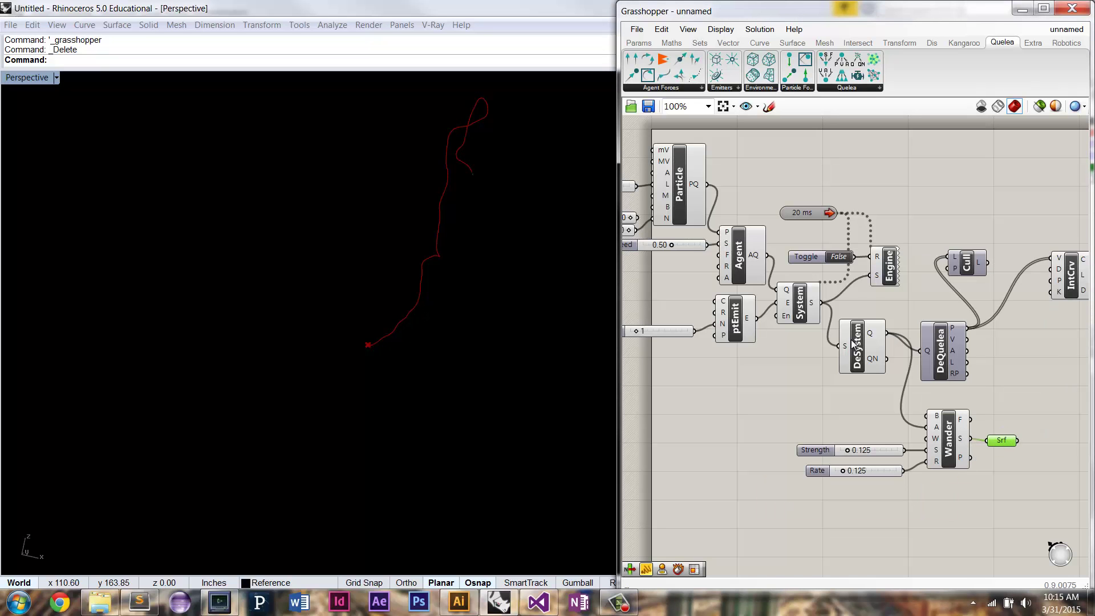
Restart the simulation and set Wander's Strength slider to 1.000
double_click(833, 258)
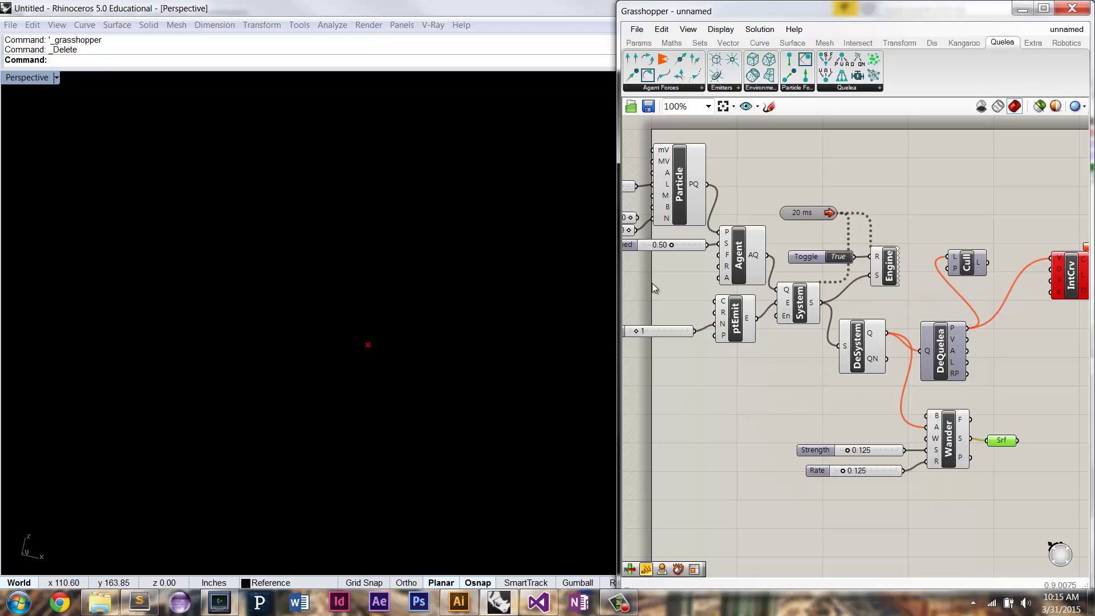
double_click(839, 257)
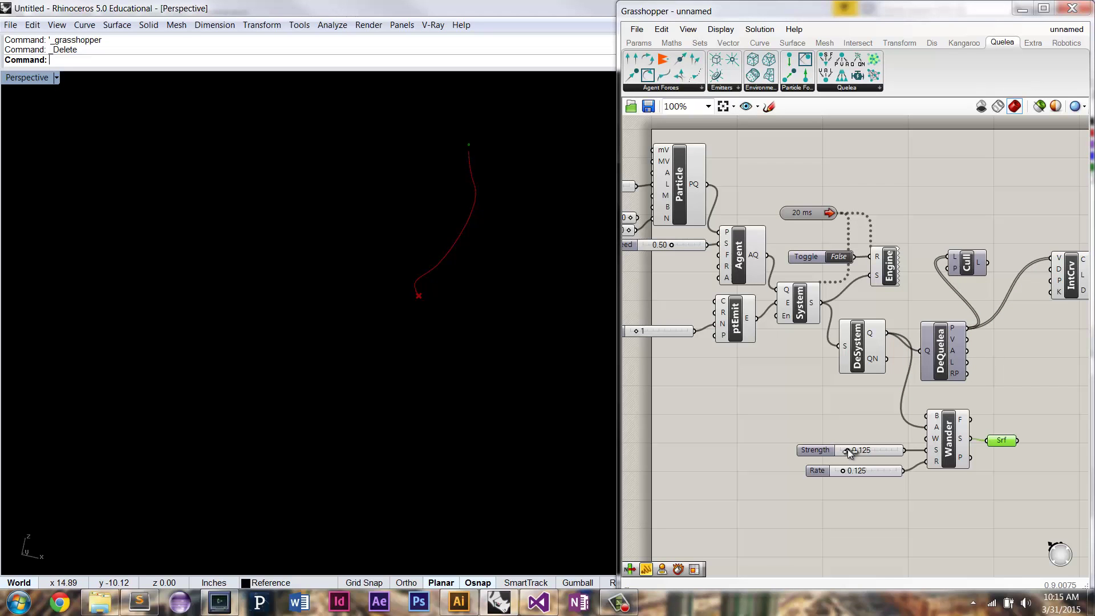
drag(847, 450, 898, 450)
shift+right_drag(500, 225, 368, 408)
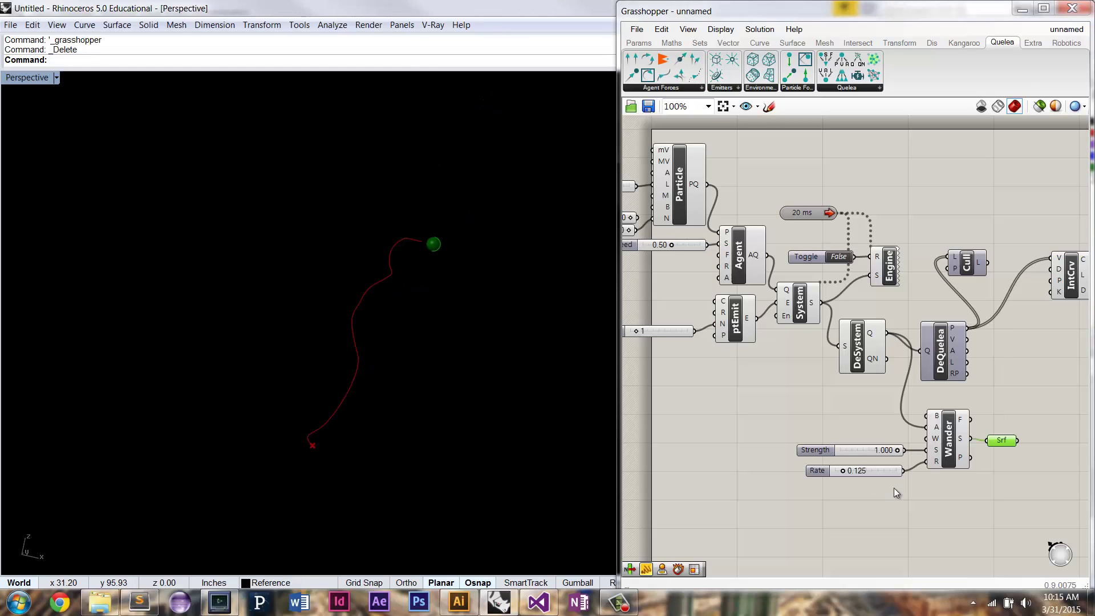
Add a Point parameter below the Surface parameter and connect it to Wander's P output
double_click(969, 484)
text(pt)
click(969, 469)
drag(970, 458, 1005, 464)
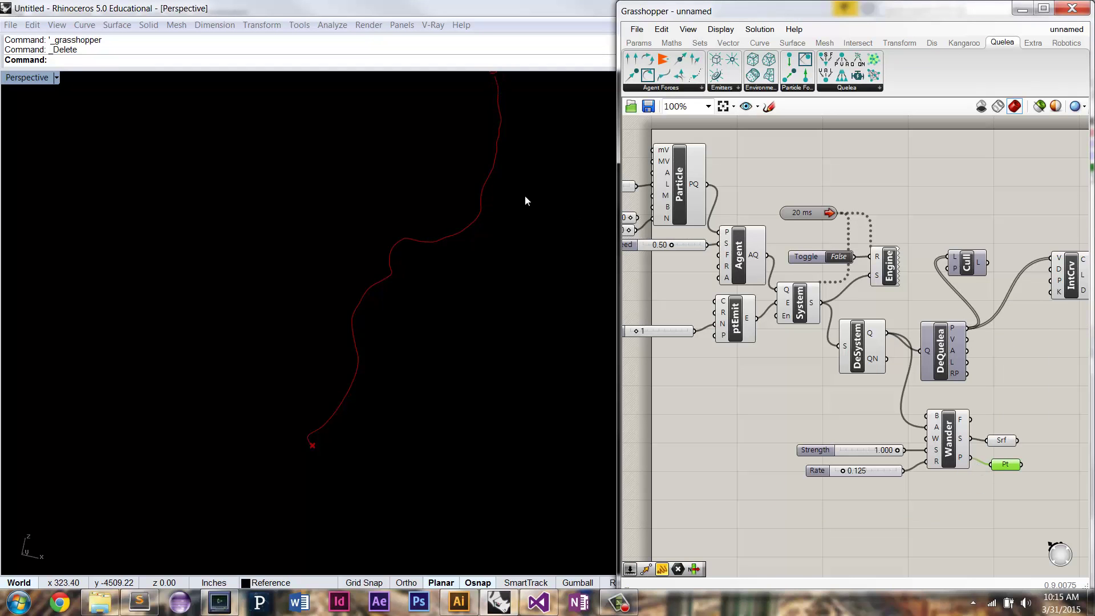
Follow the quelea's path with its wander sphere and target point, and restart the simulation with the reset toggle
shift+right_drag(523, 201, 489, 301)
shift+right_drag(507, 146, 471, 218)
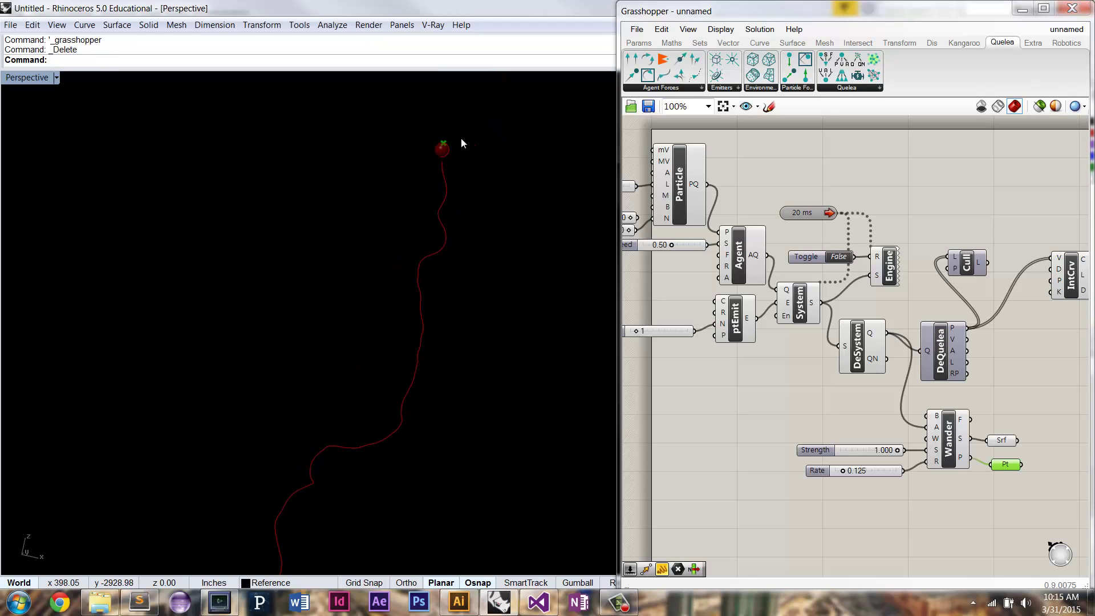
shift+right_drag(472, 132, 491, 93)
shift+right_drag(427, 160, 403, 383)
mouse_move(447, 247)
ctrl+right_down()
mouse_move(439, 330)
mouse_move(459, 252)
ctrl+right_up()
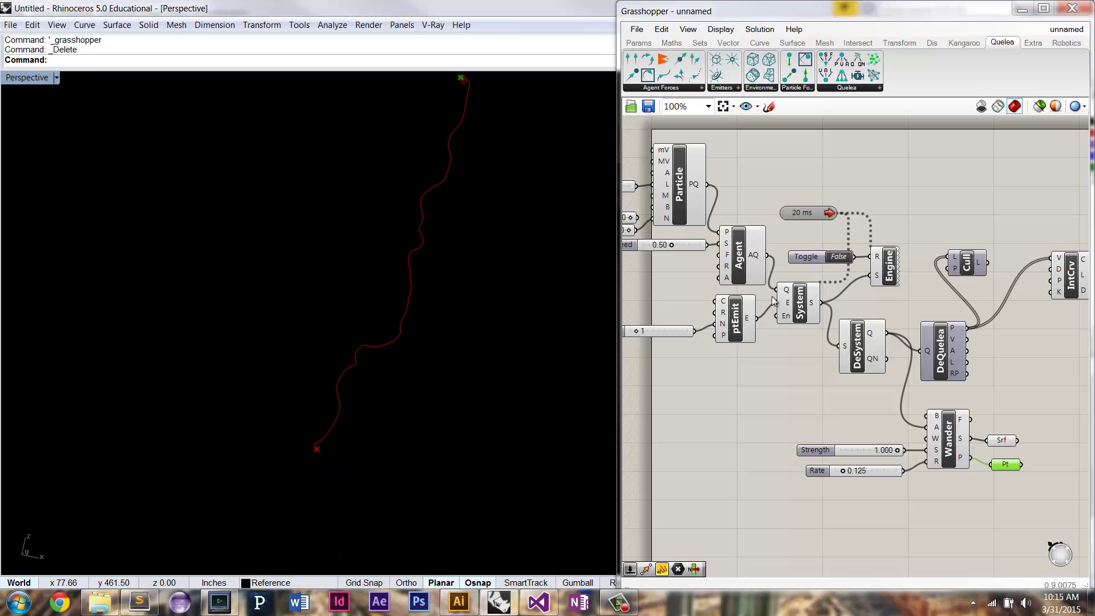
double_click(838, 256)
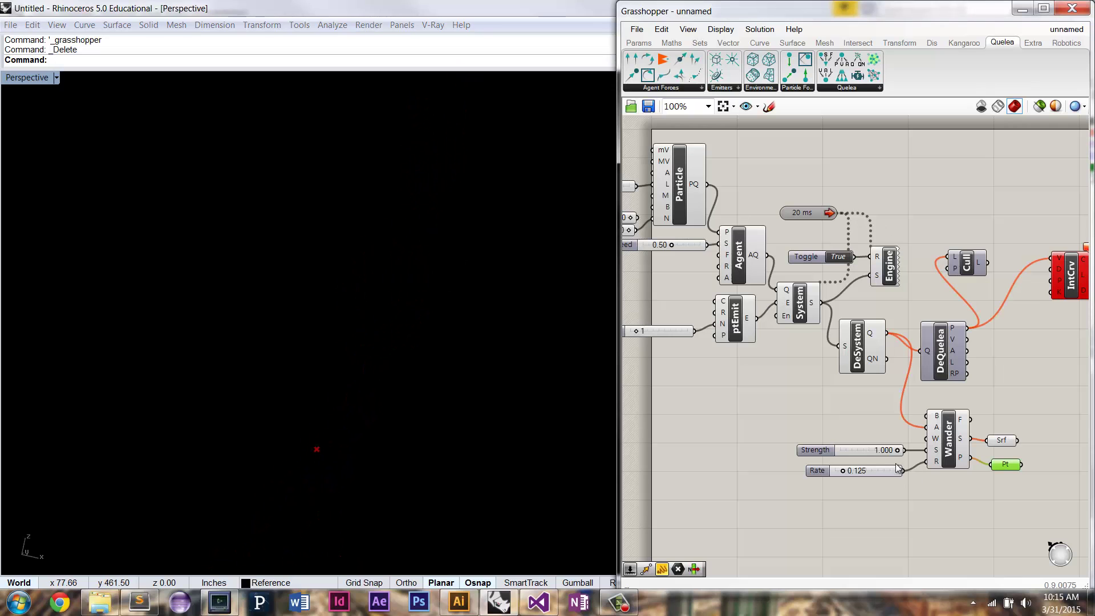
mouse_move(935, 456)
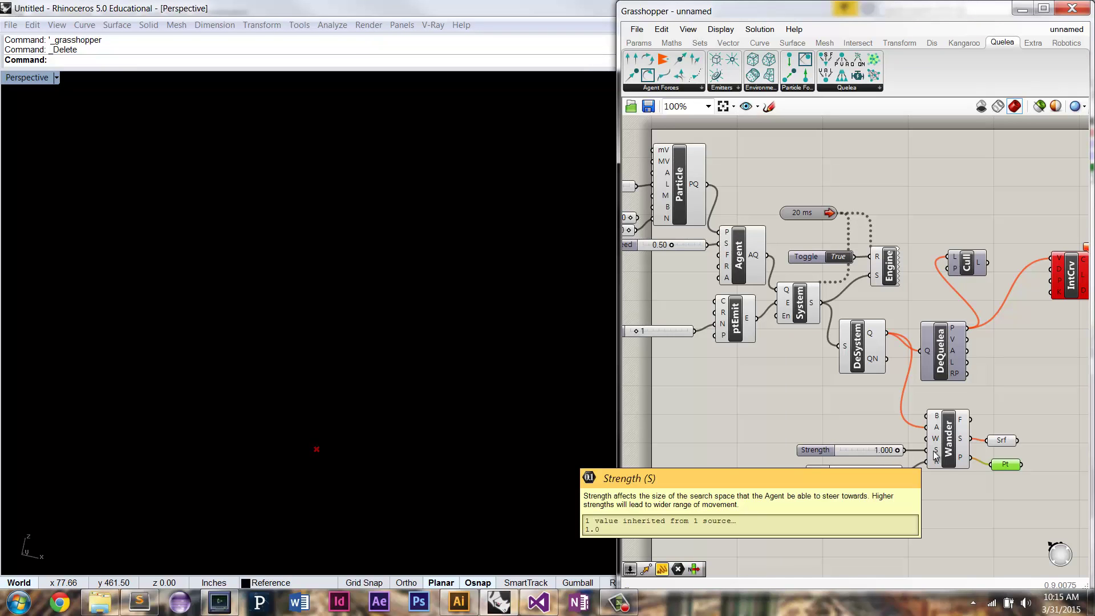
double_click(839, 257)
mouse_move(896, 451)
mouse_down()
mouse_move(881, 450)
mouse_move(907, 450)
mouse_up()
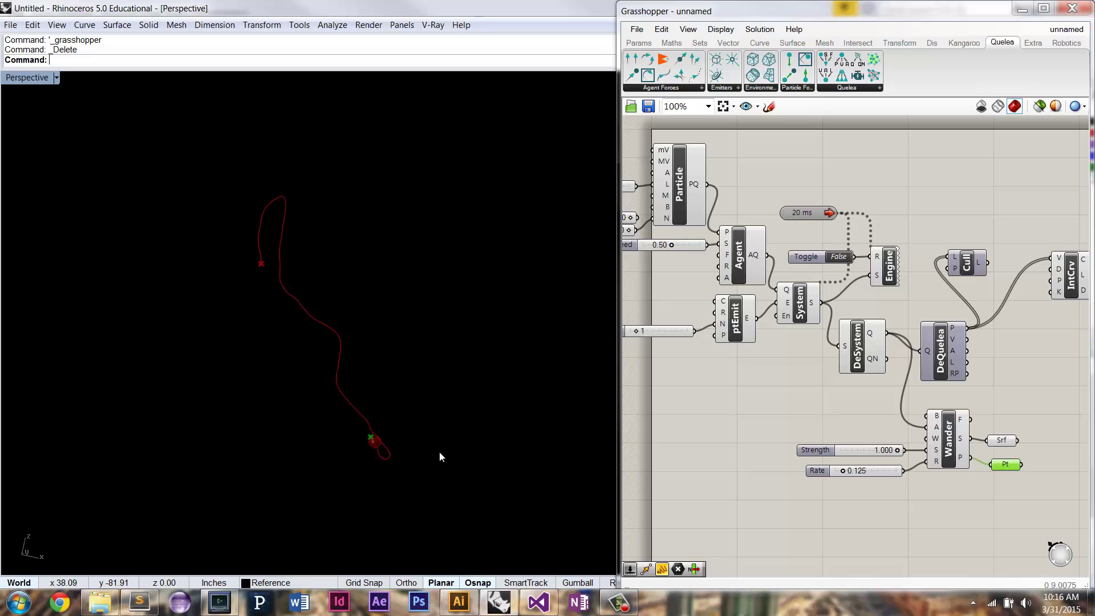
Create a number slider with value 15 and connect it to Wander's S input in place of the 1.000 slider
double_click(847, 433)
text(15)
key(Return)
drag(893, 434, 926, 439)
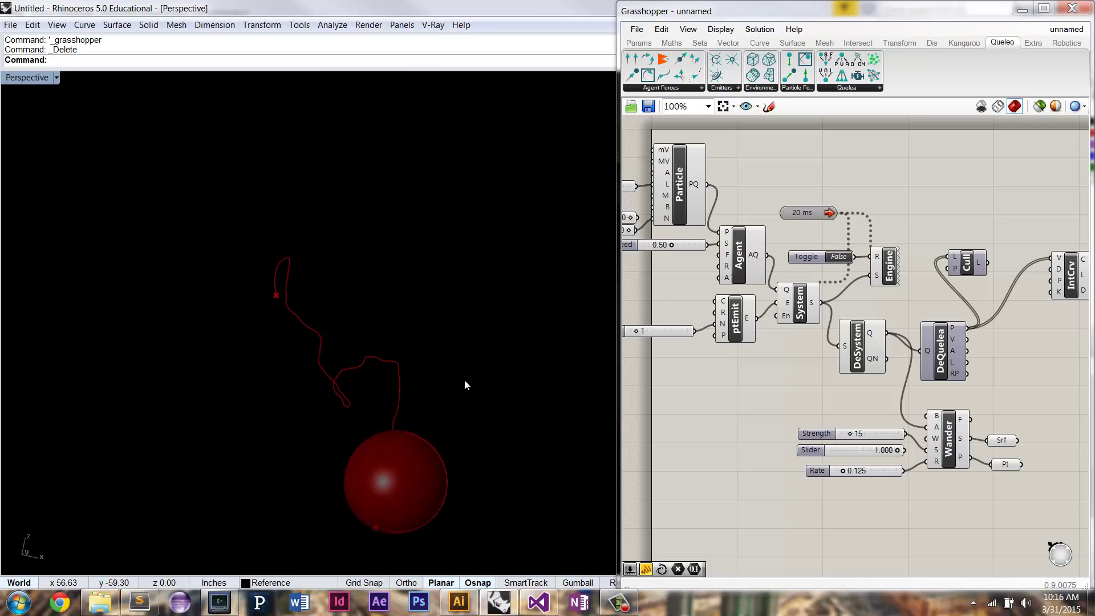
Reset the simulation, set the agent's Max Speed to 0.00, and restart it to inspect the stationary wander sphere
right_drag(326, 470, 519, 289)
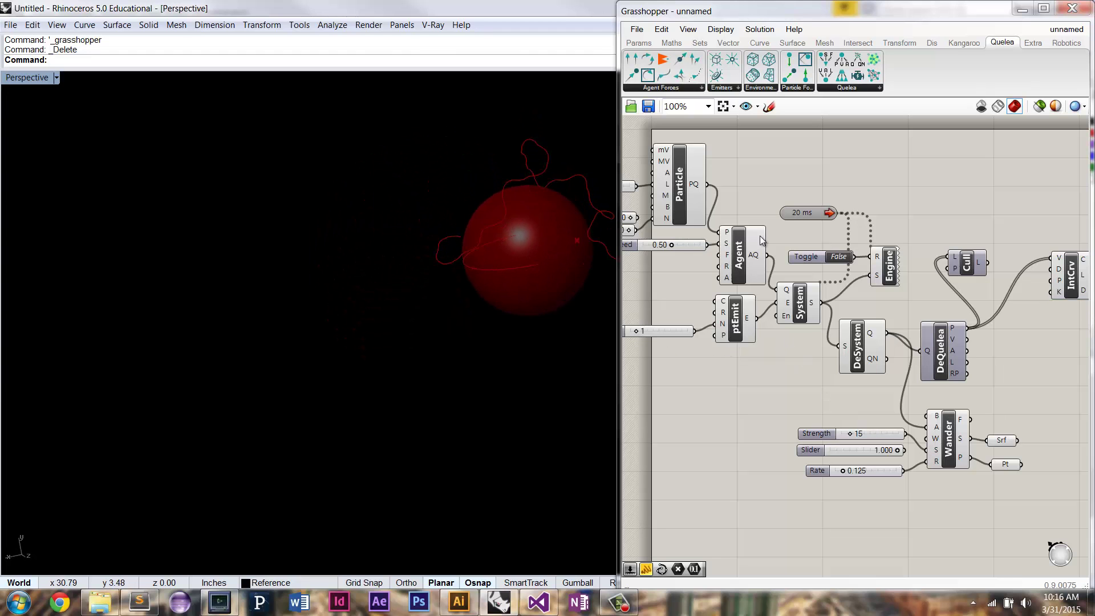
click(842, 258)
drag(670, 245, 643, 244)
click(841, 258)
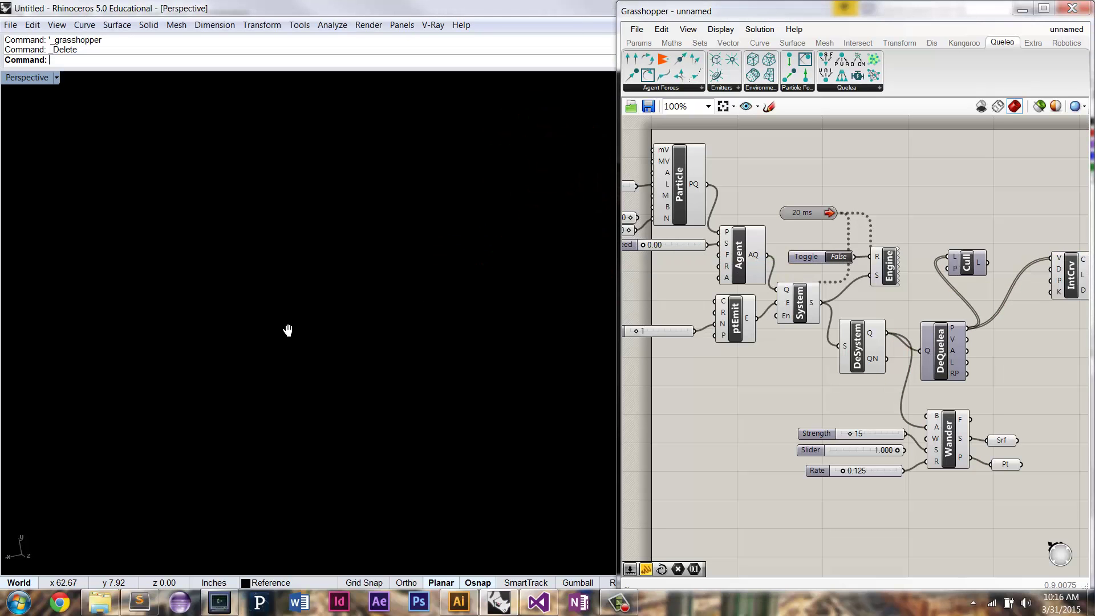
right_drag(376, 340, 398, 395)
scroll(452, 308, up, 6)
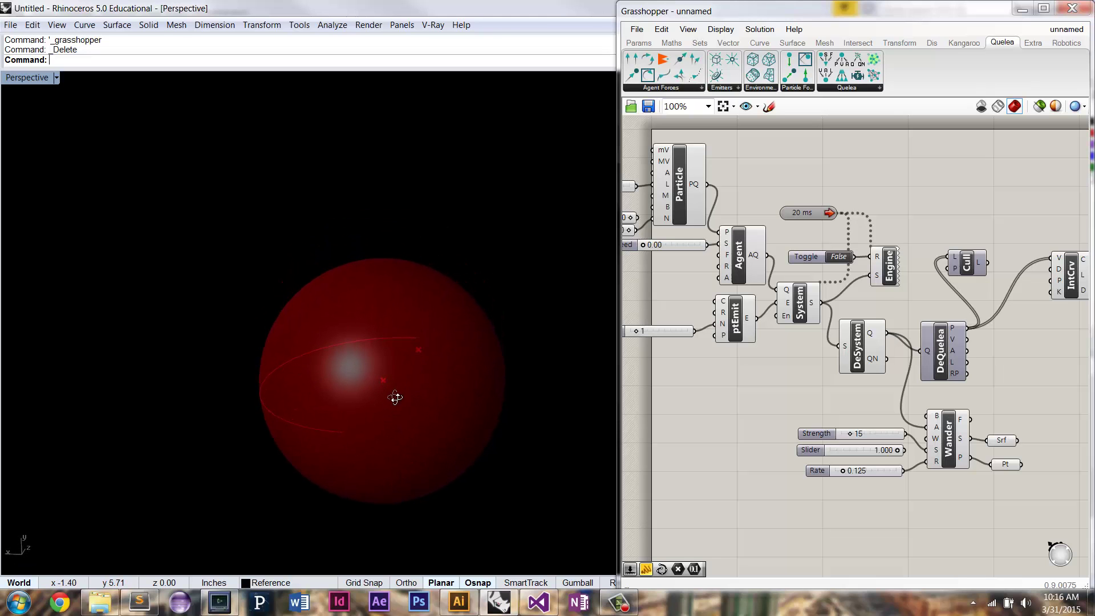
right_drag(396, 411, 365, 357)
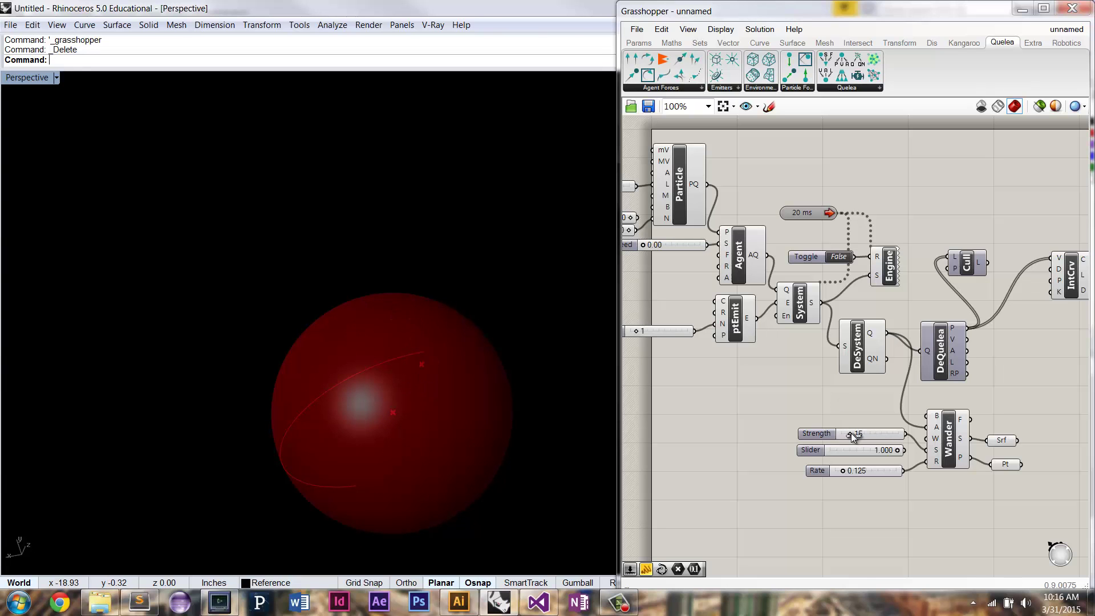
Raise Wander's Rate to 1.000 and lower it to 0.252 to compare how the target point moves over the sphere
drag(851, 434, 852, 433)
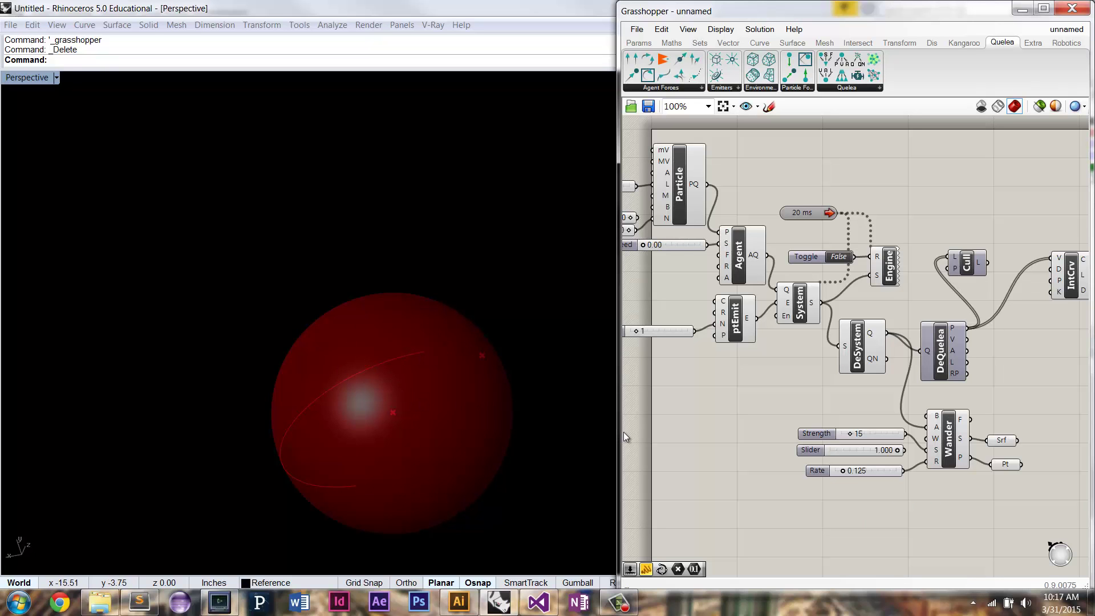
mouse_move(843, 471)
mouse_down()
mouse_move(884, 470)
mouse_move(865, 478)
mouse_up()
drag(861, 470, 909, 470)
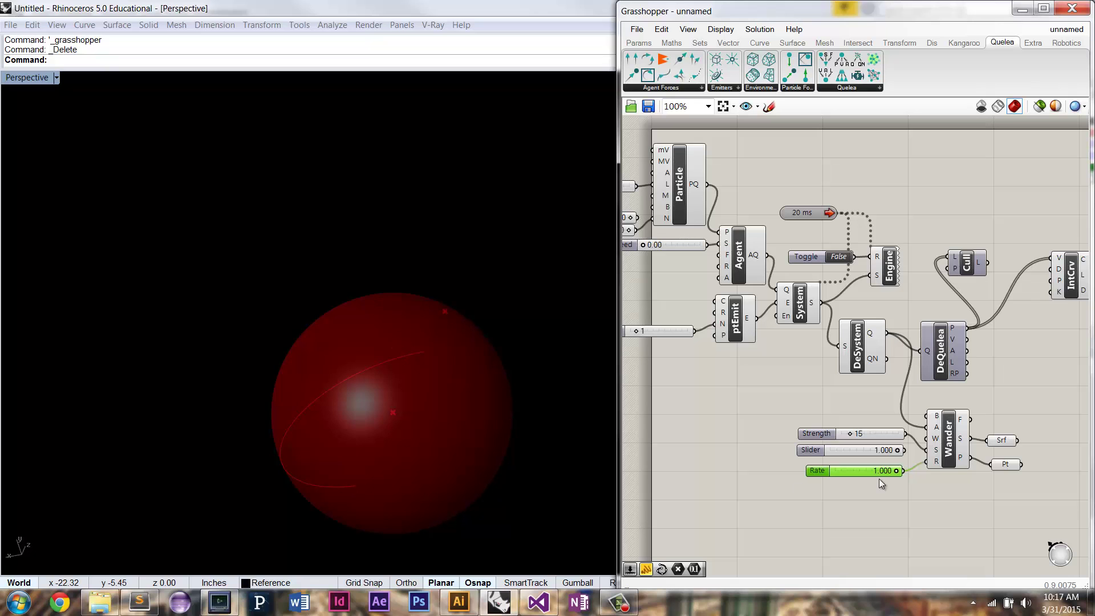
drag(896, 471, 850, 477)
right_drag(849, 416, 866, 424)
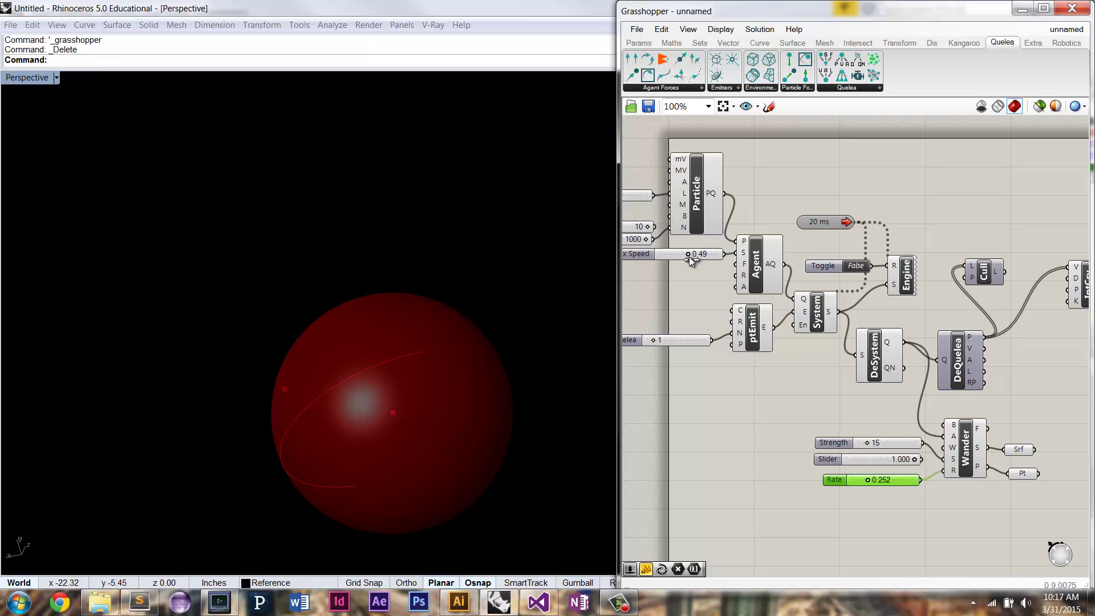
Set the agent's Max Speed to 0.50 and reset and restart the simulation
drag(689, 256, 691, 257)
click(851, 266)
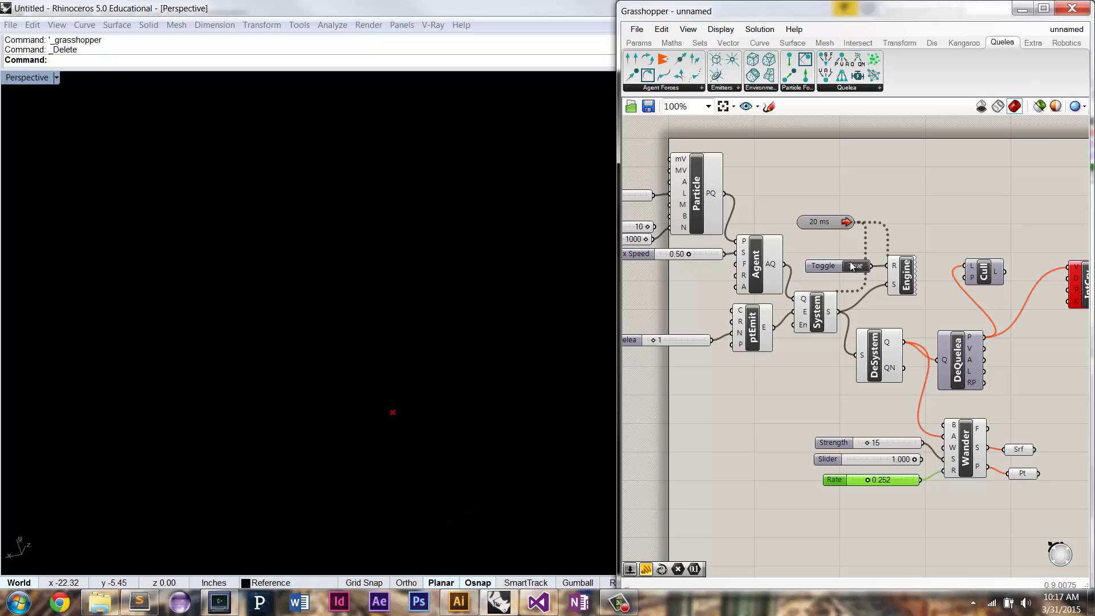
click(851, 266)
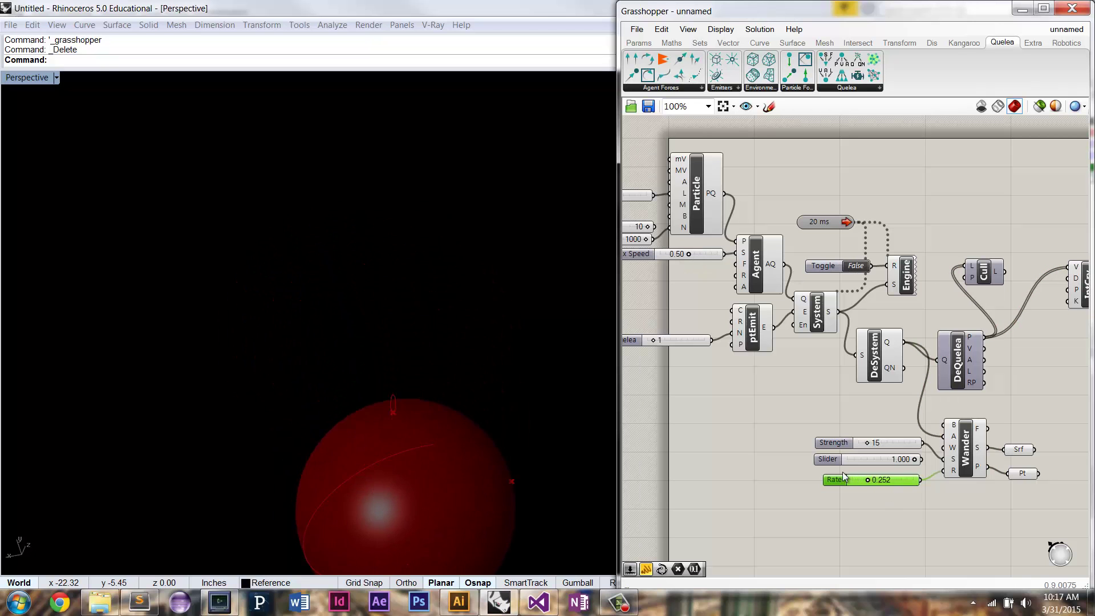
Set Wander's Rate to 0.486 and follow the moving quelea with its wander sphere
drag(871, 480, 881, 481)
right_drag(456, 406, 439, 340)
scroll(444, 348, down, 10)
right_drag(445, 399, 425, 383)
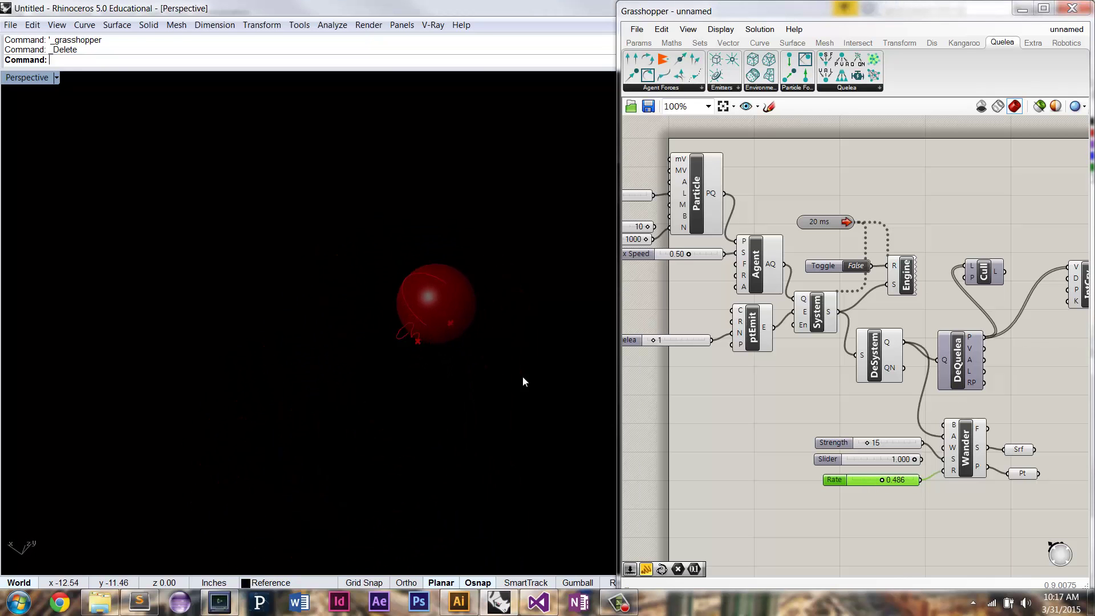
Hide the previews of the Srf and Pt parameters on Wander's outputs and examine the quelea's path alone
drag(994, 433, 1043, 513)
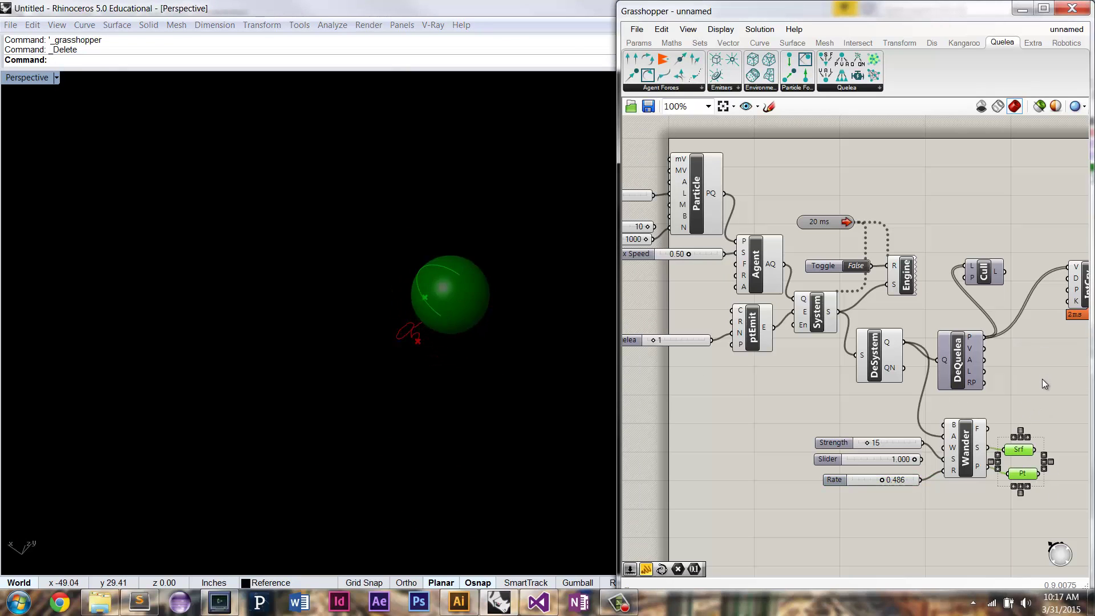
right_click(1042, 380)
click(1043, 379)
right_drag(499, 346, 416, 310)
scroll(411, 290, up, 8)
right_drag(455, 247, 478, 344)
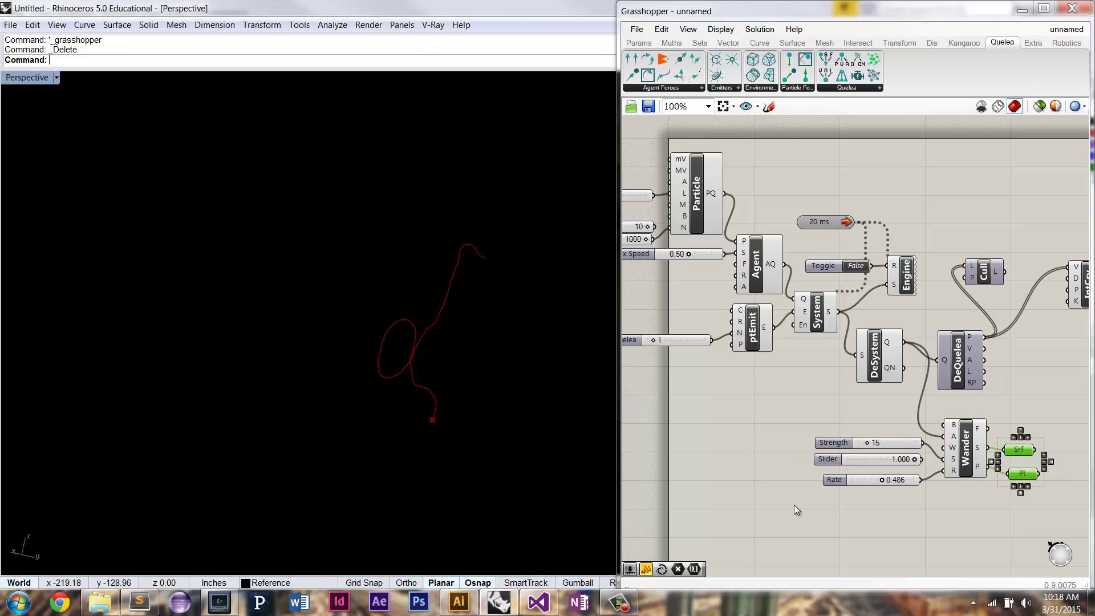
right_drag(452, 300, 438, 378)
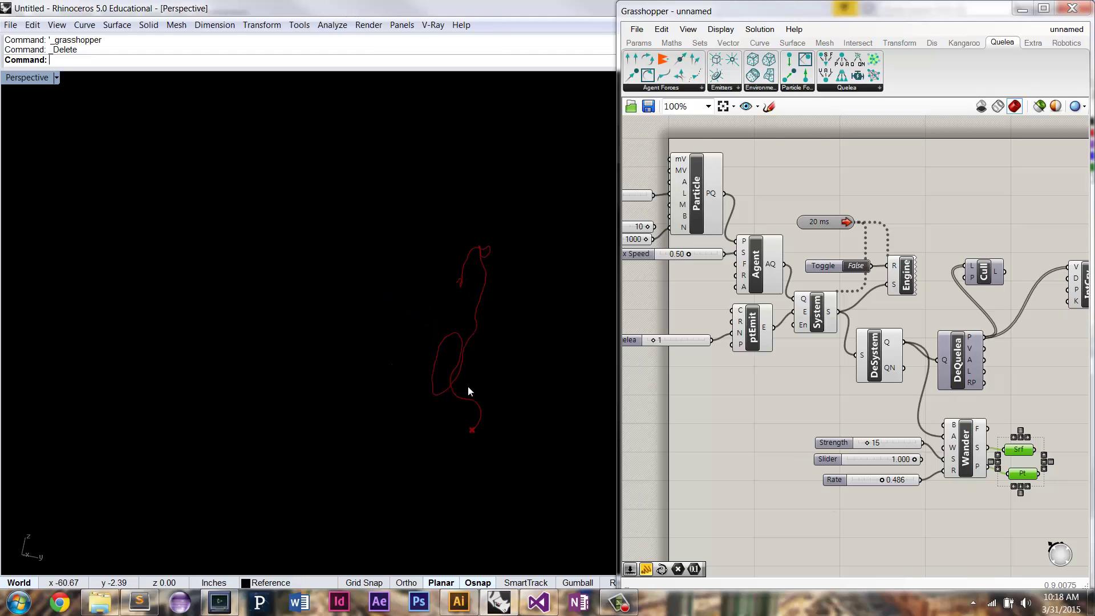
right_drag(496, 344, 426, 303)
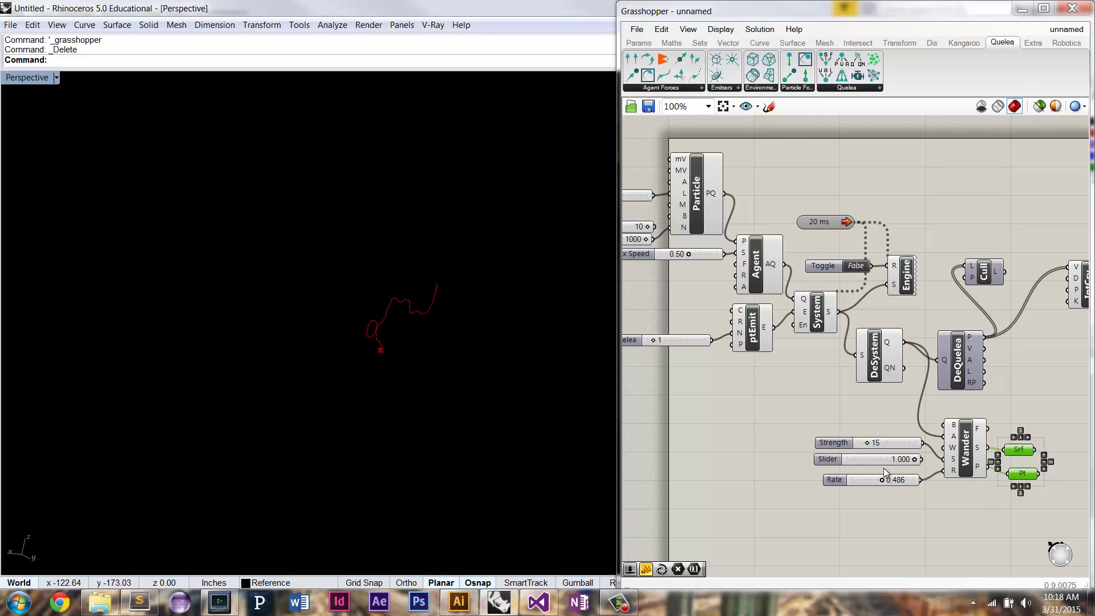
Raise Wander's Rate to 1.000 and lower it to 0.000 to compare the shapes of the quelea's path
drag(885, 480, 908, 480)
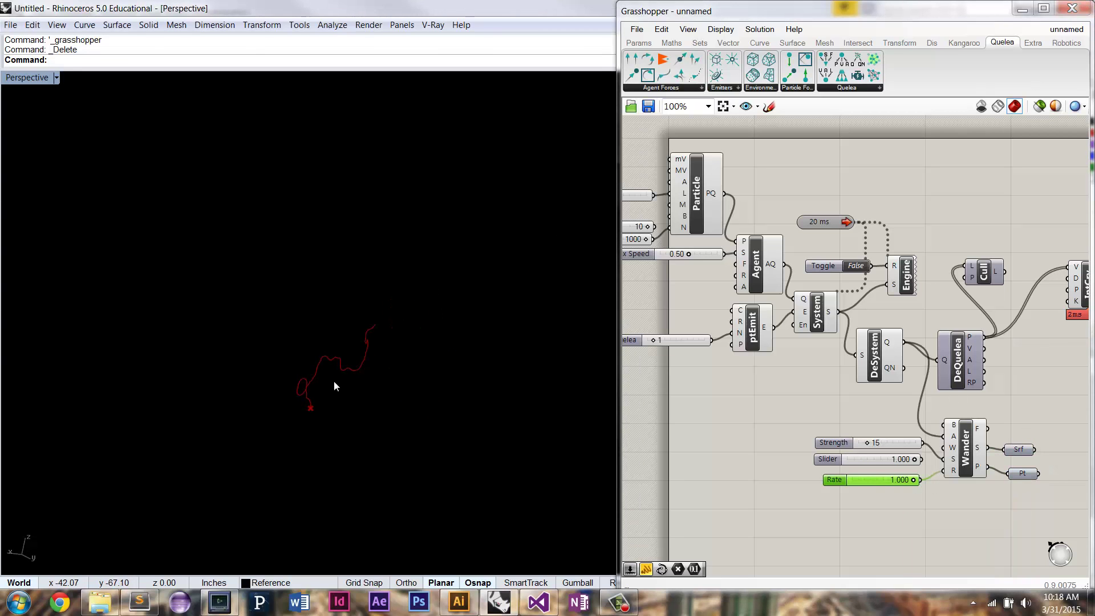
right_drag(335, 378, 376, 343)
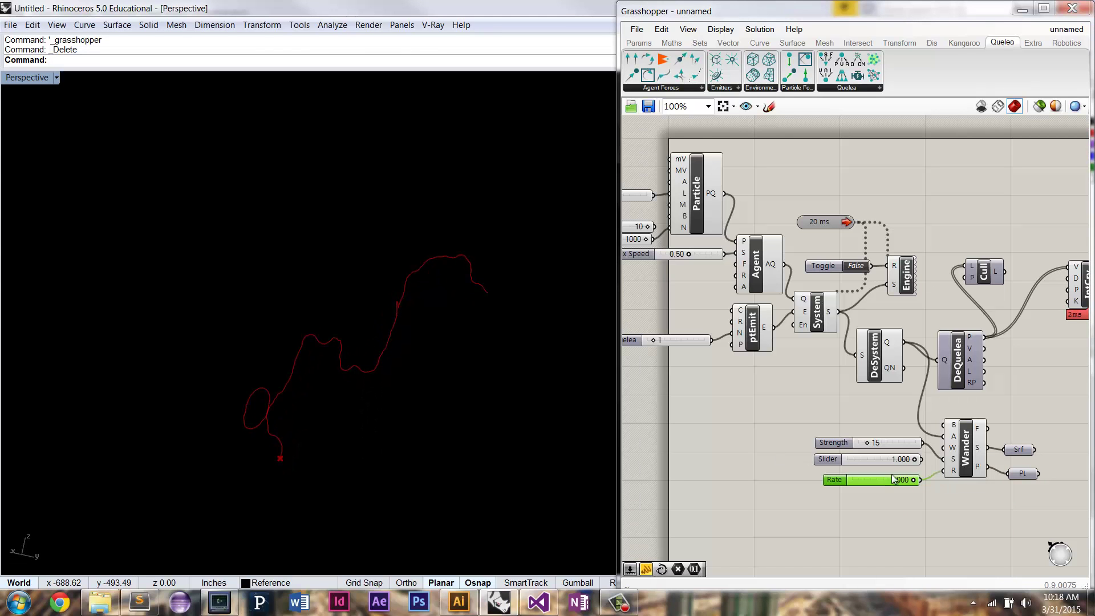
drag(911, 479, 870, 484)
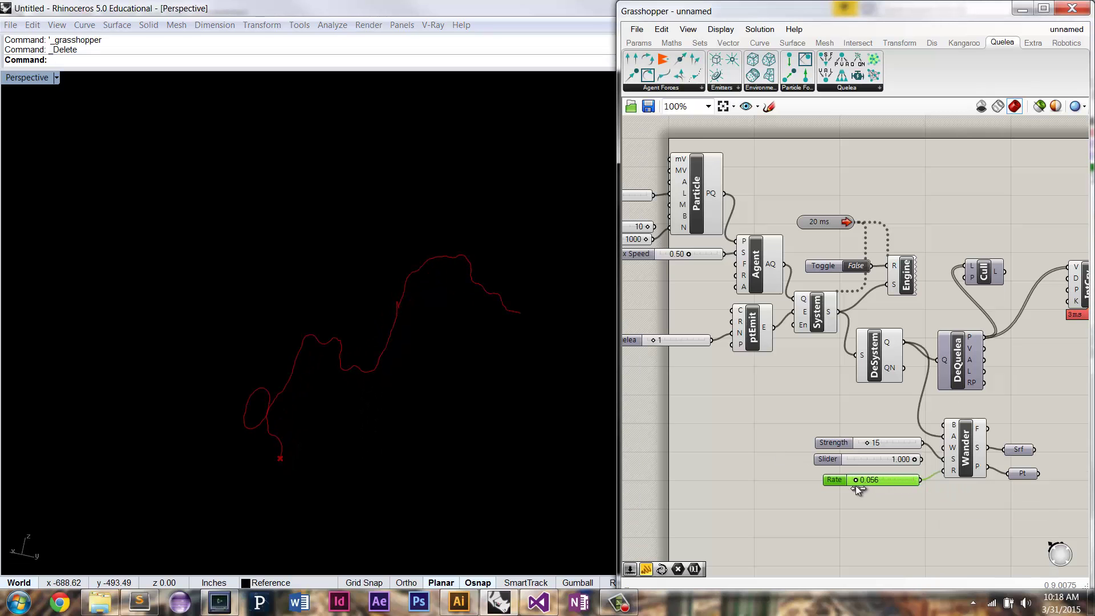
shift+right_drag(508, 398, 422, 393)
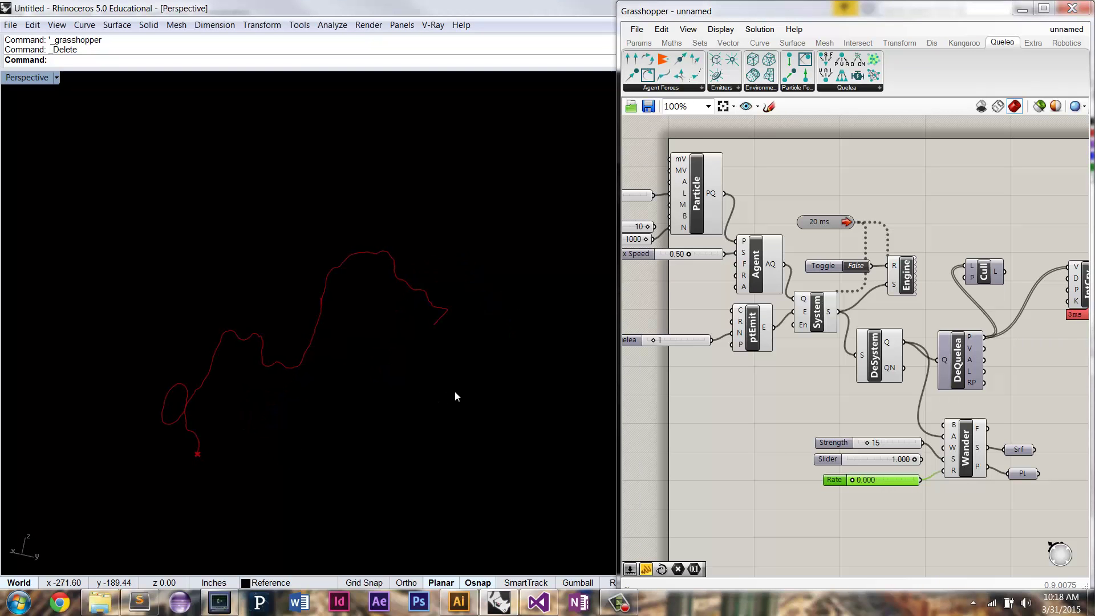
right_drag(446, 311, 413, 425)
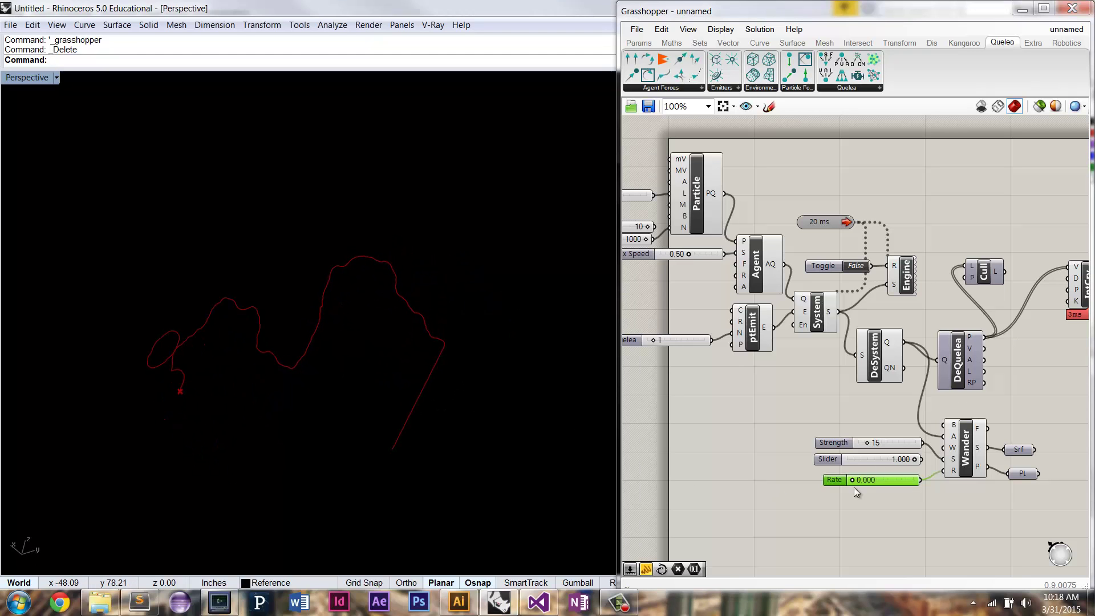
Increase Wander's Rate to 0.121 and on to 0.710 to bring turning back into the quelea's path
drag(851, 480, 853, 481)
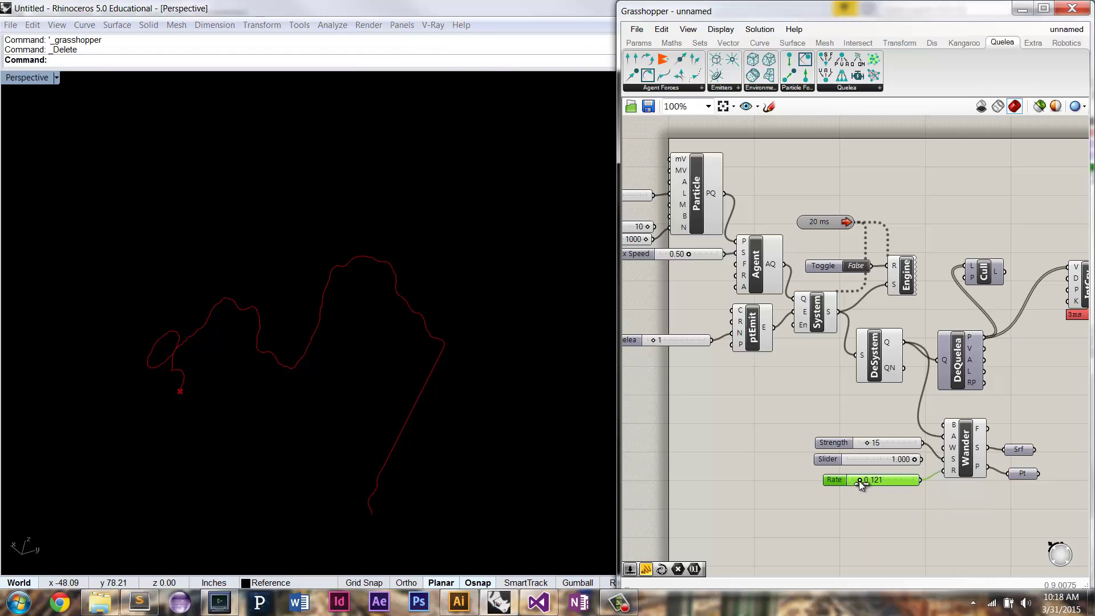
drag(863, 480, 885, 479)
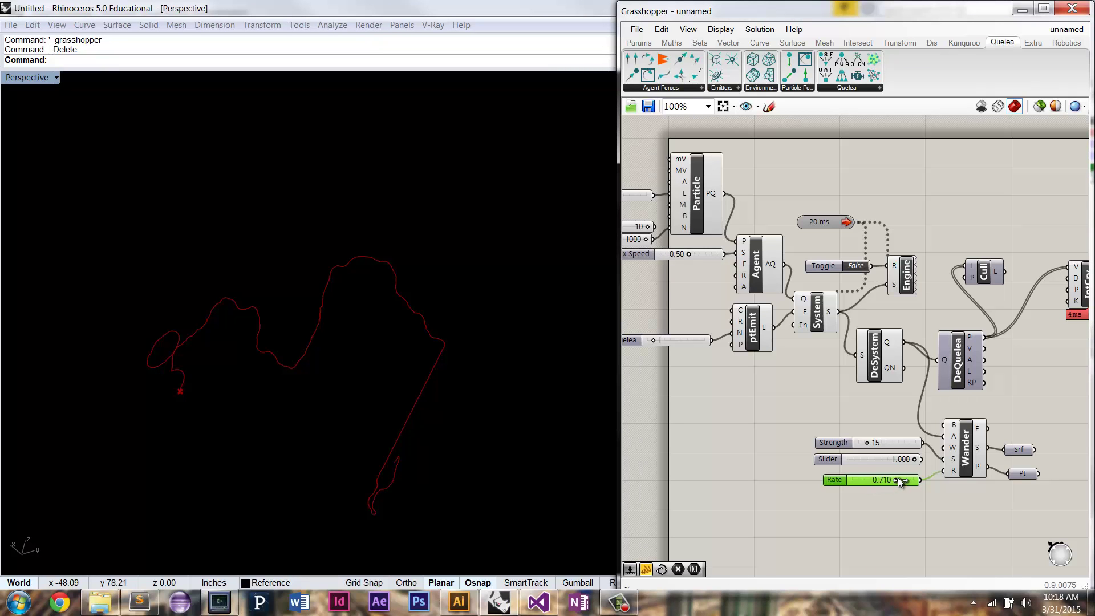